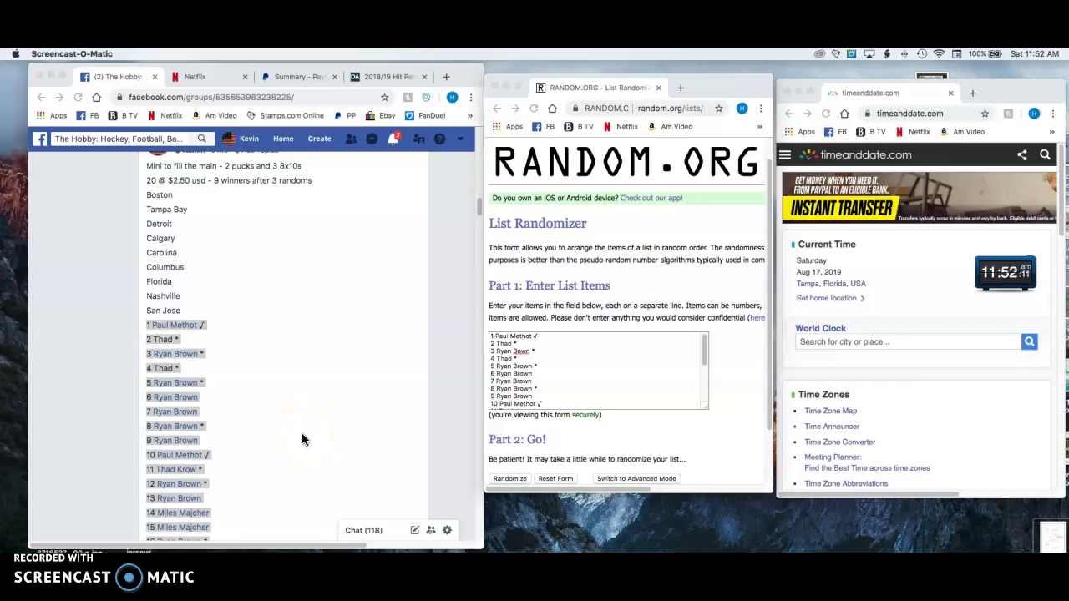
# Scroll through the Facebook post's team list and numbered entries
pyautogui.scroll(-1, 302, 440)
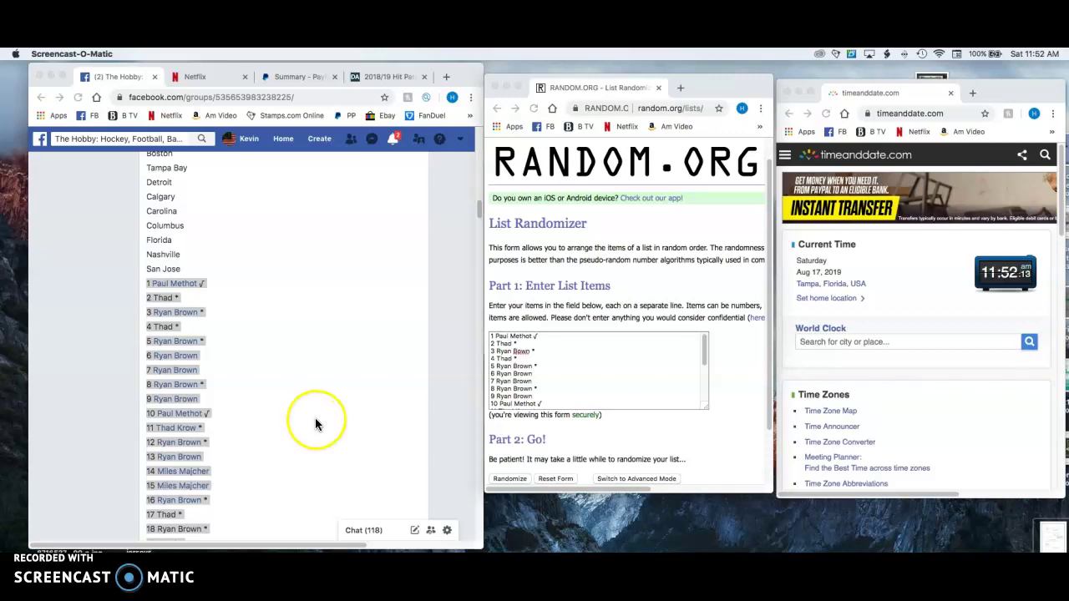
pyautogui.scroll(-1, 314, 424)
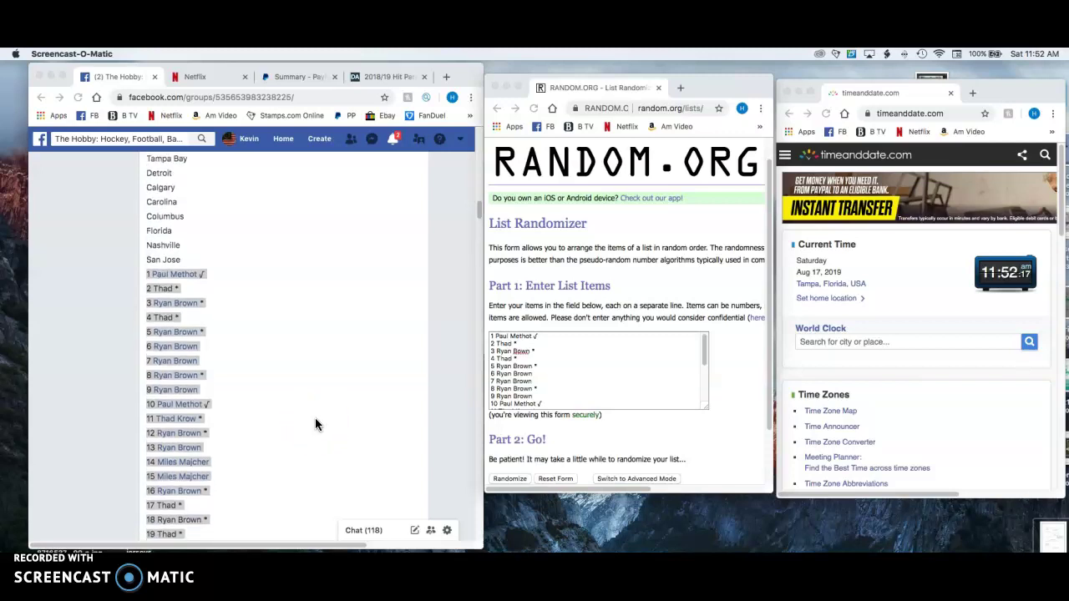
pyautogui.scroll(-1, 315, 425)
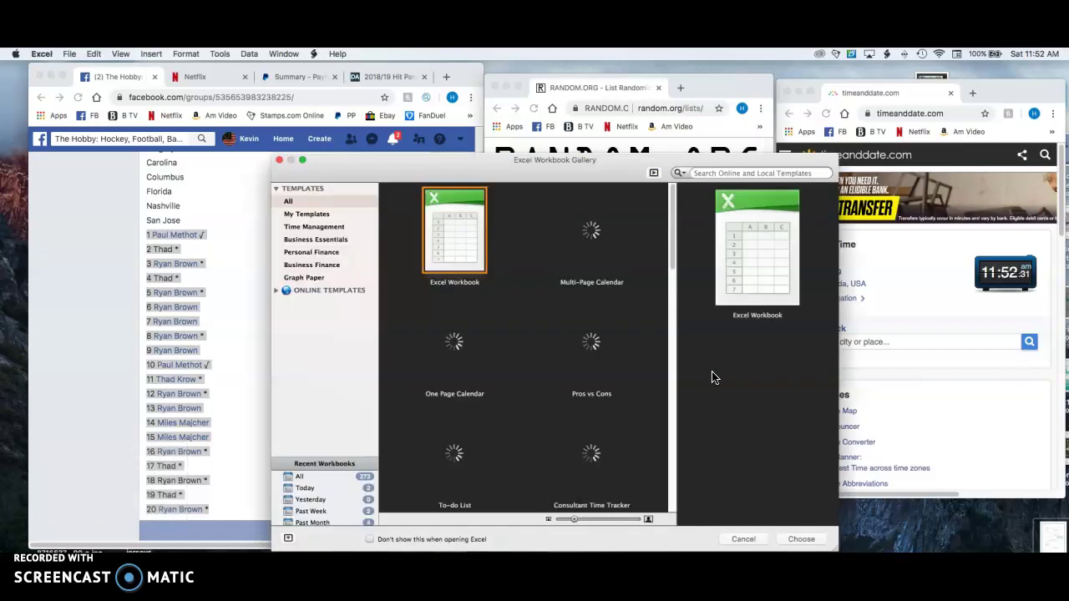
# Create a blank workbook and put All Borders on every cell in columns A and B
pyautogui.press('Return')
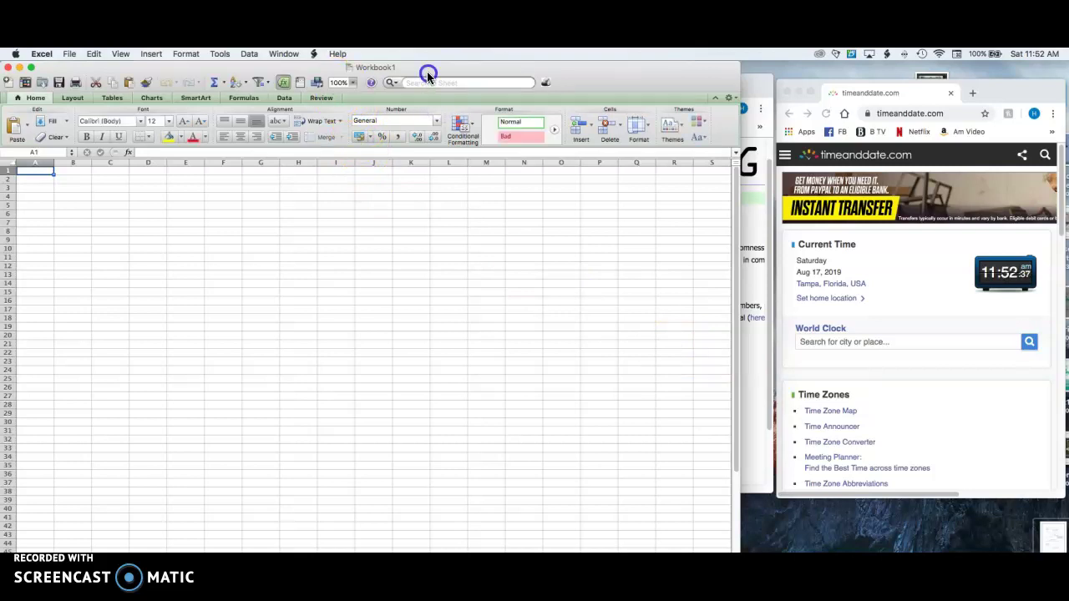
pyautogui.moveTo(428, 77); pyautogui.dragTo(628, 137)
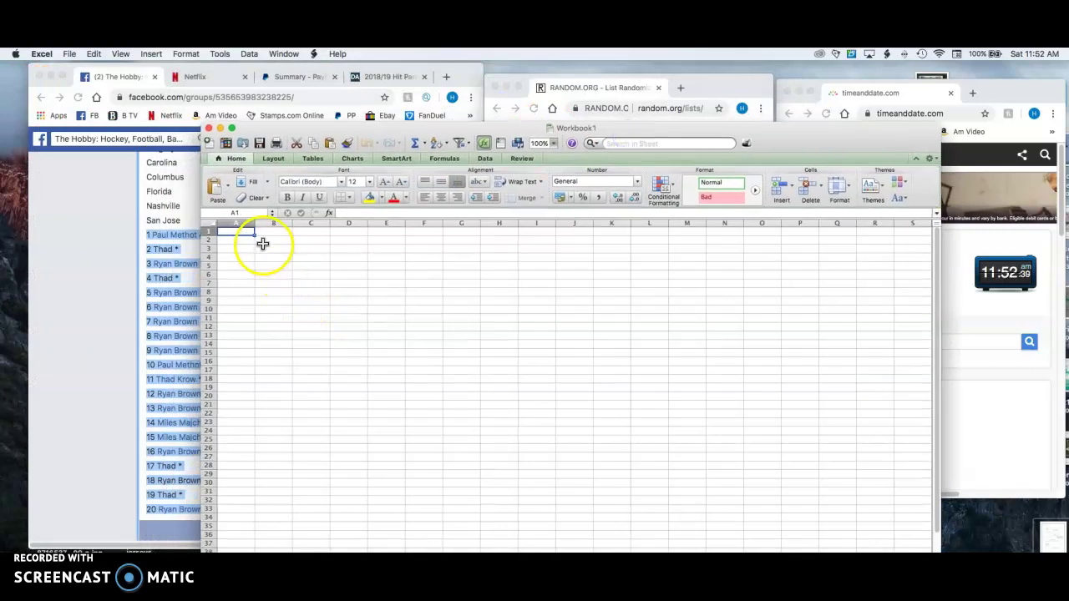
pyautogui.click(248, 225)
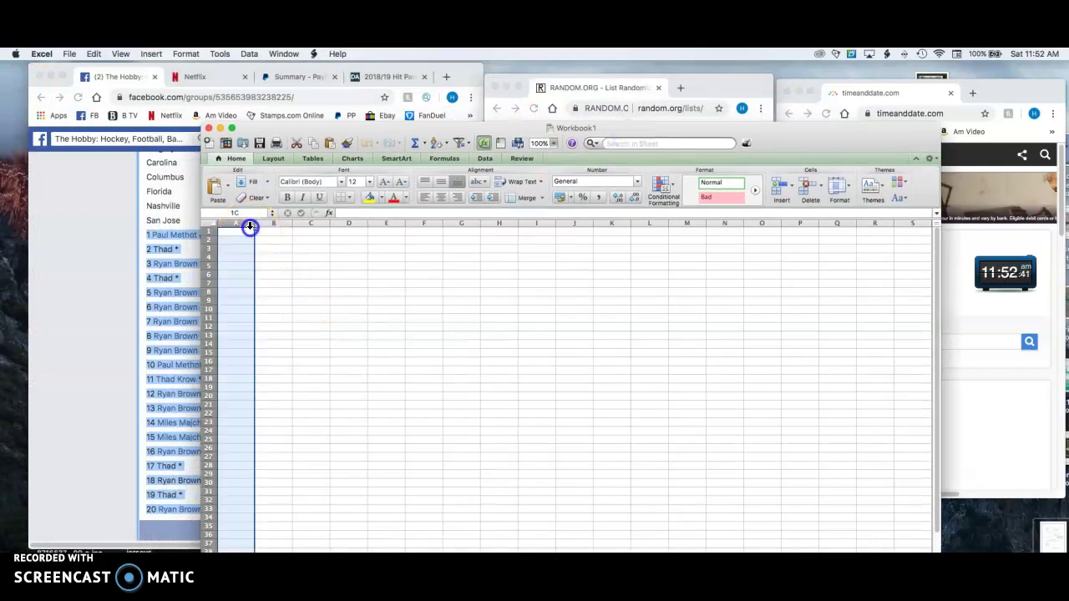
pyautogui.moveTo(252, 226); pyautogui.dragTo(258, 226)
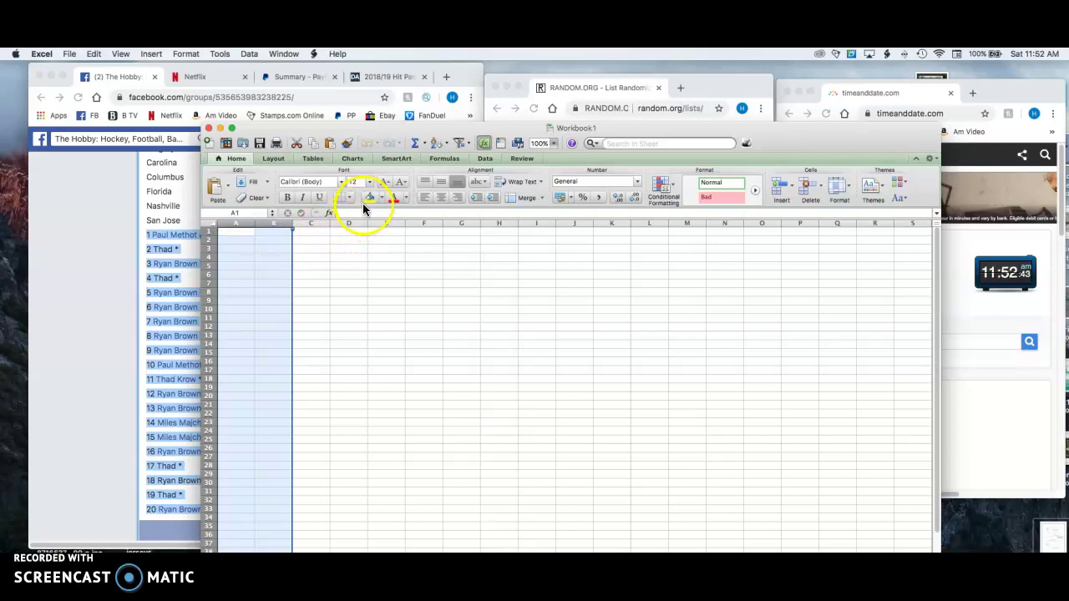
pyautogui.click(353, 201)
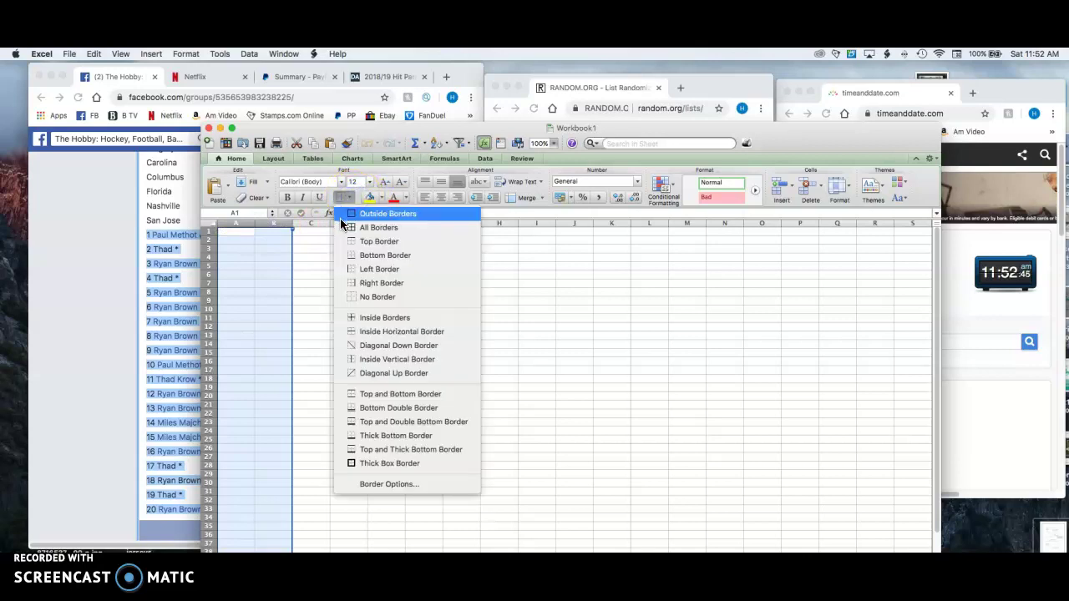
pyautogui.click(342, 224)
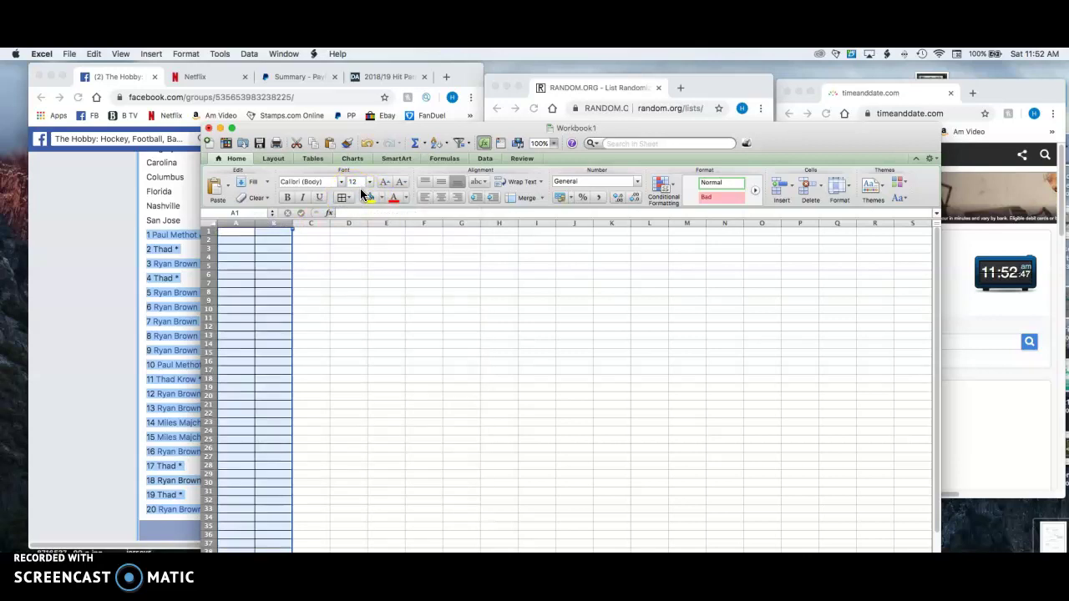
# Enlarge the font size for columns A and B, then bring the Facebook post forward
pyautogui.click(369, 183)
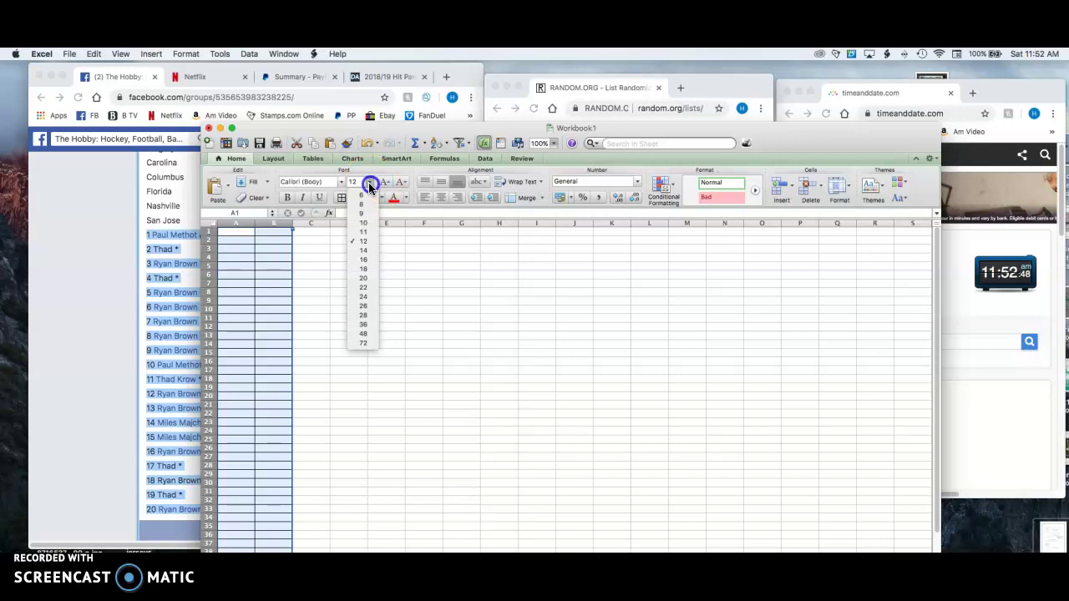
pyautogui.click(352, 275)
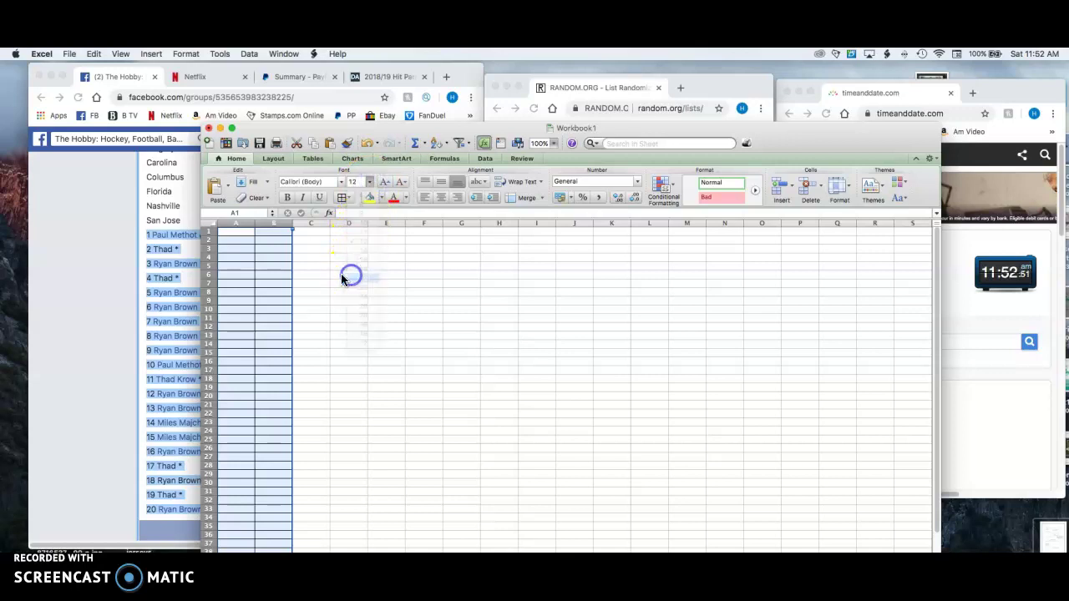
pyautogui.click(63, 263)
# Paste the nine teams, Boston through San Jose, into B1:B9 and widen columns A and B
pyautogui.scroll(2, 78, 264)
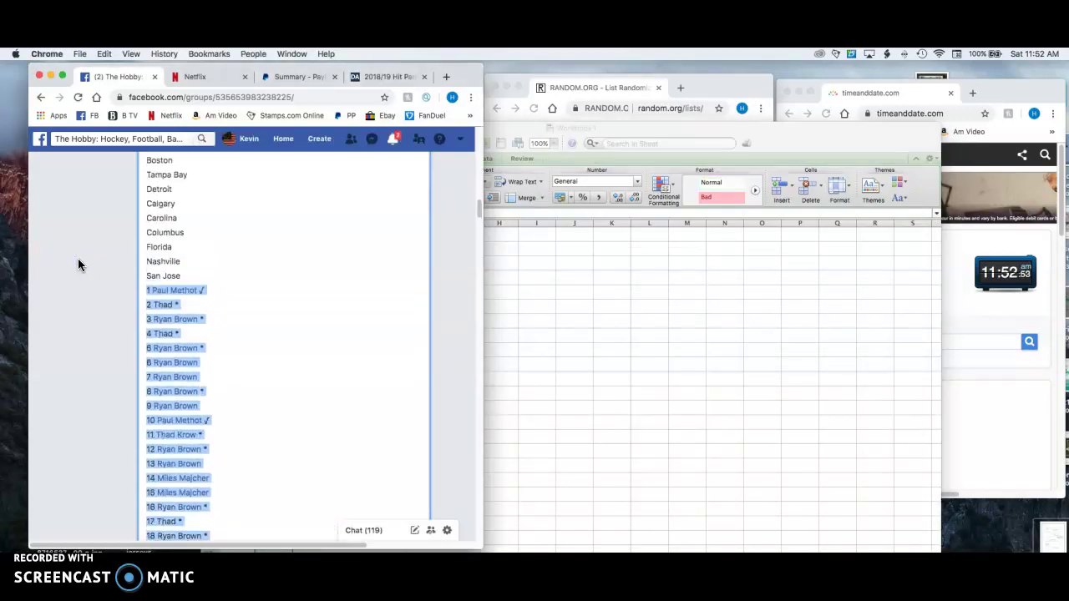
pyautogui.moveTo(145, 173); pyautogui.dragTo(195, 290)
pyautogui.press('super+c')
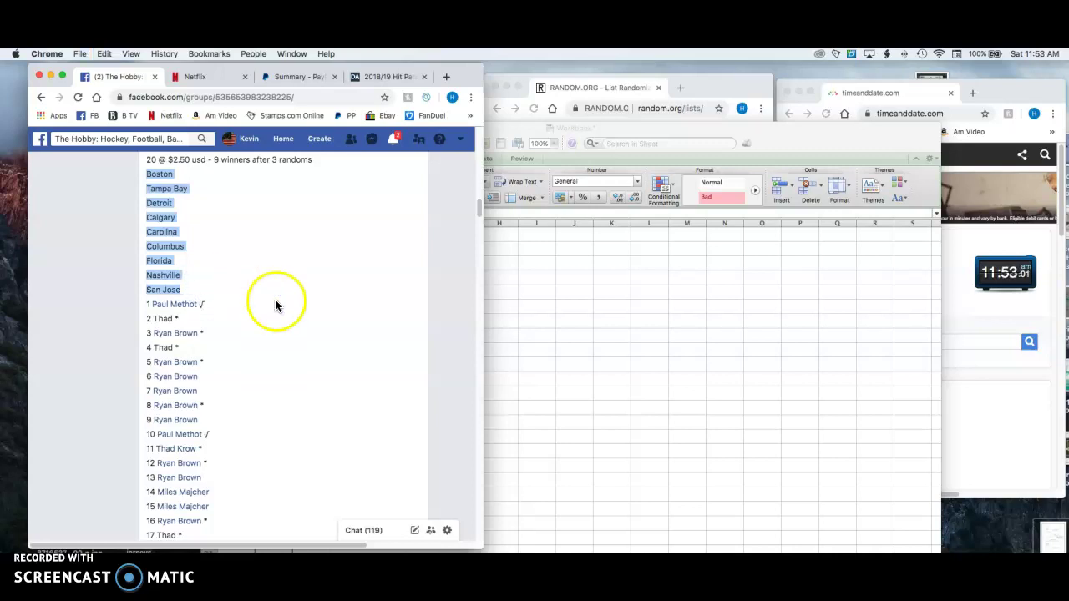
pyautogui.click(517, 263)
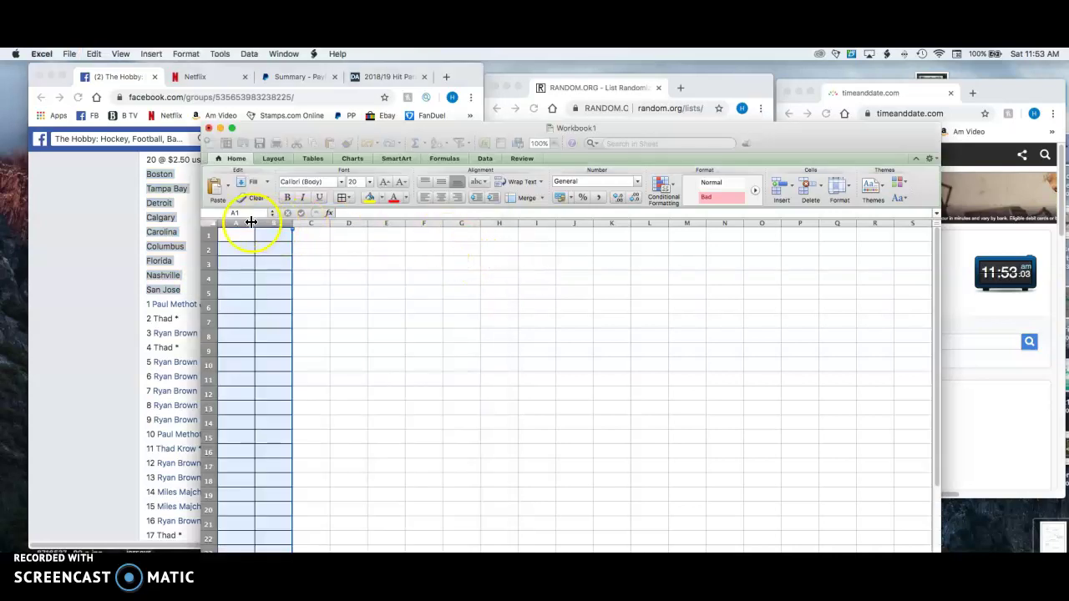
pyautogui.click(260, 235)
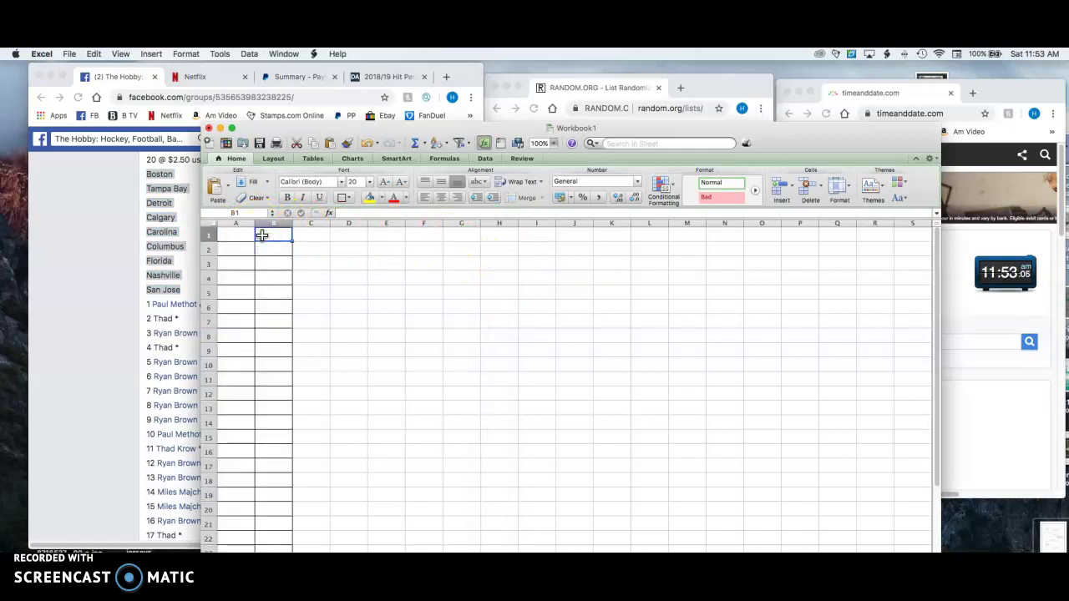
pyautogui.press('super+v')
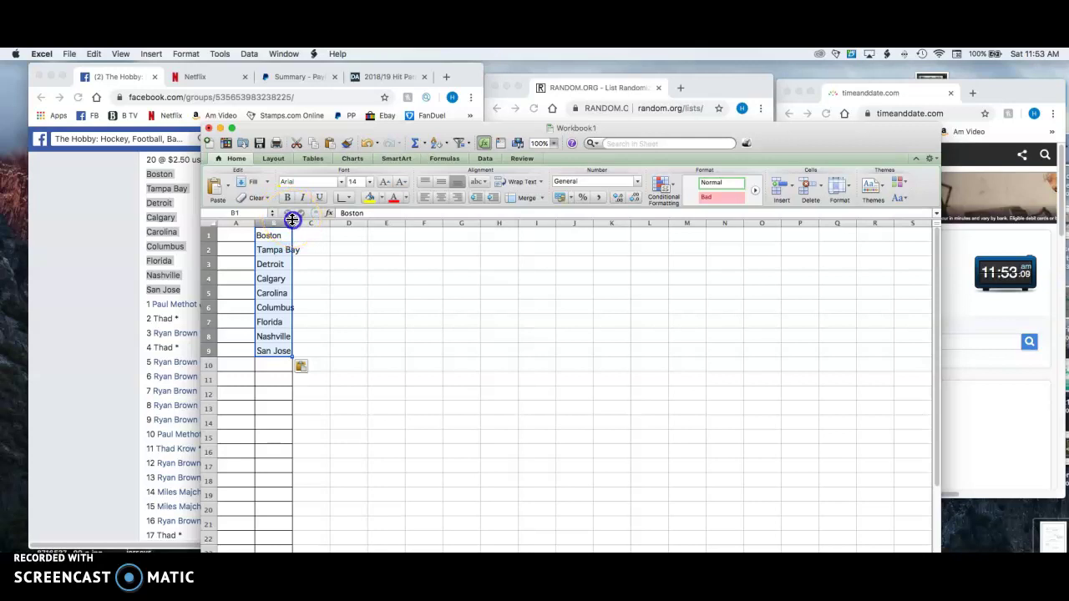
pyautogui.moveTo(292, 221); pyautogui.dragTo(360, 238)
pyautogui.moveTo(254, 235); pyautogui.dragTo(320, 233)
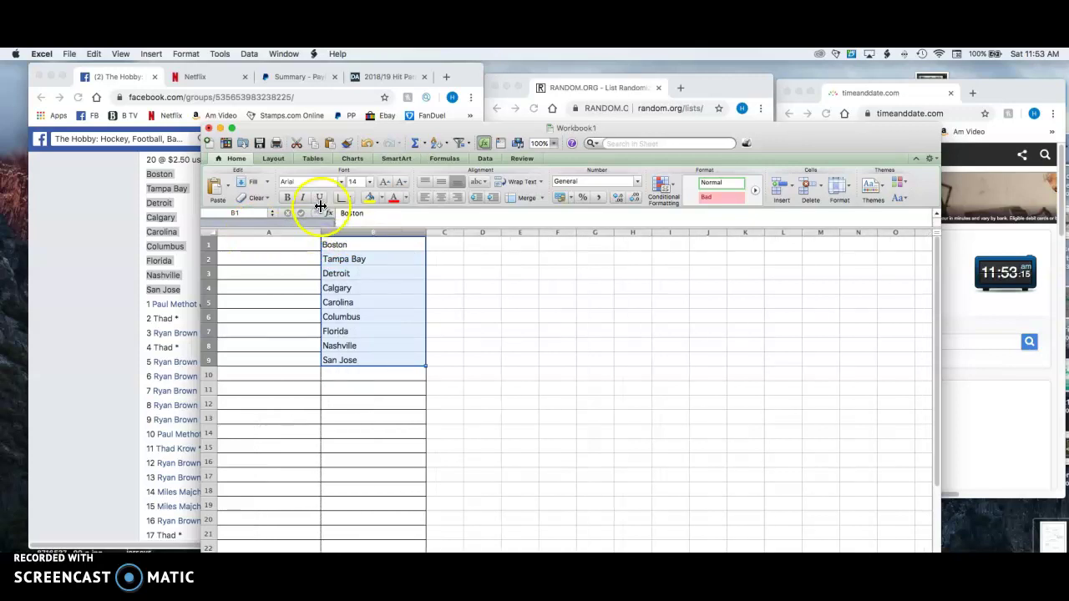
# Minimize the workbook and scroll through the Facebook post in the browser
pyautogui.click(220, 128)
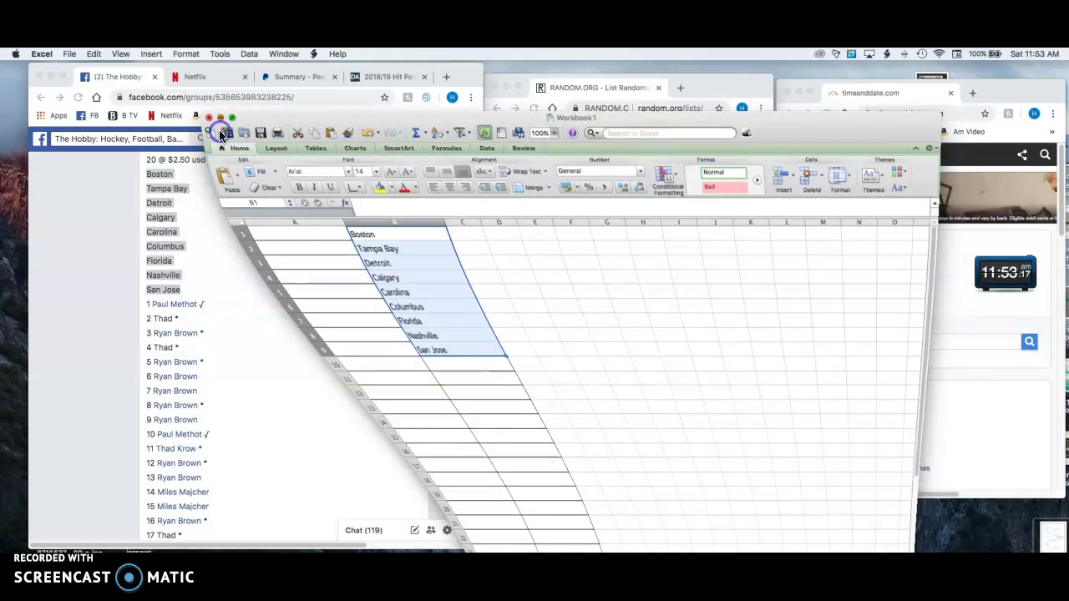
pyautogui.click(265, 251)
pyautogui.scroll(-2, 266, 253)
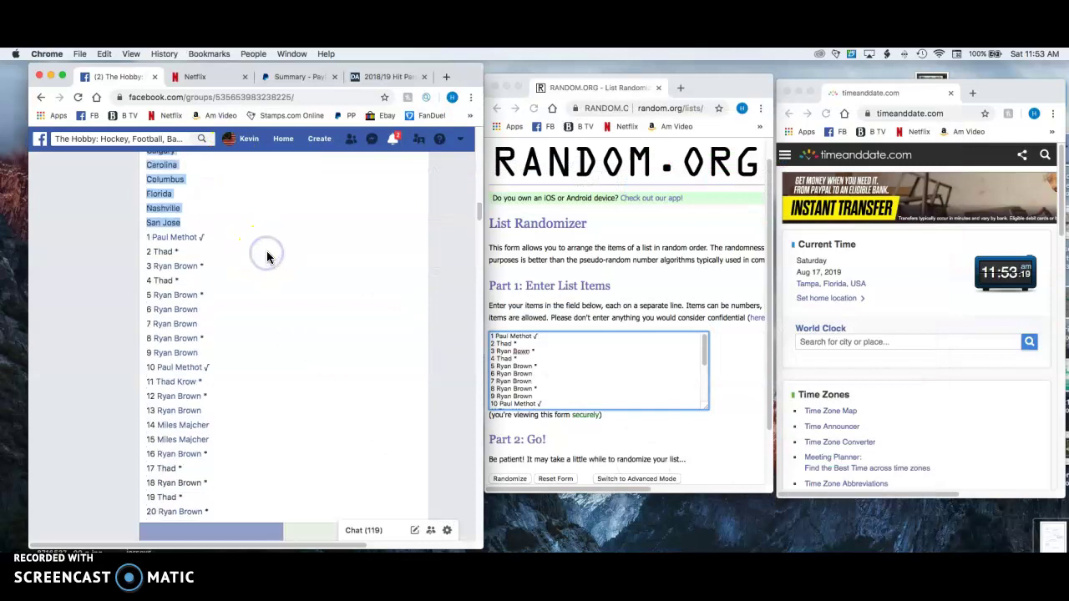
pyautogui.scroll(-1, 267, 251)
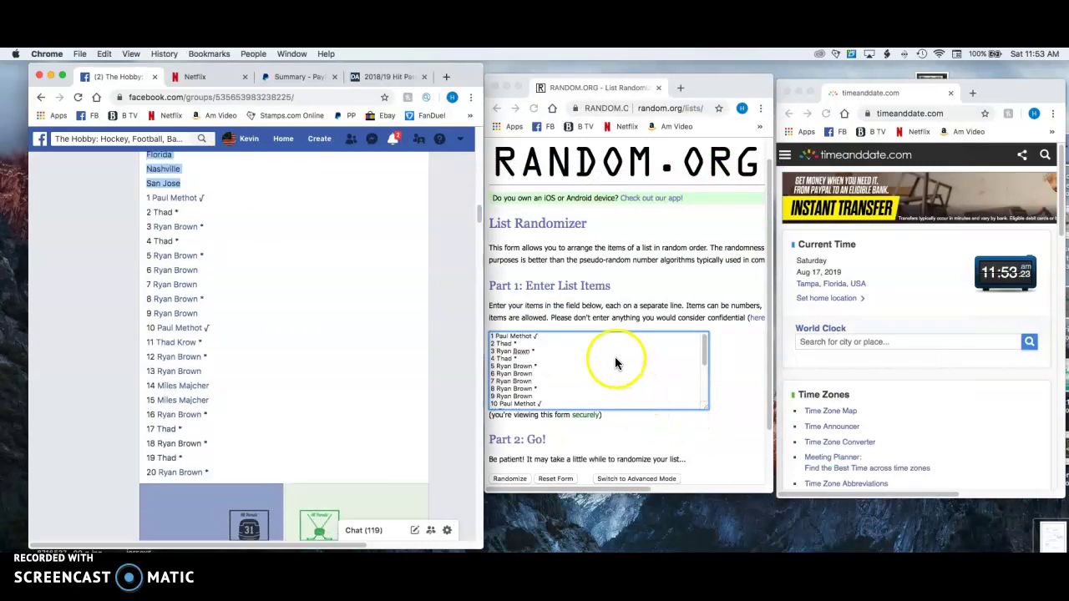
pyautogui.scroll(-1, 619, 362)
pyautogui.scroll(-3, 600, 359)
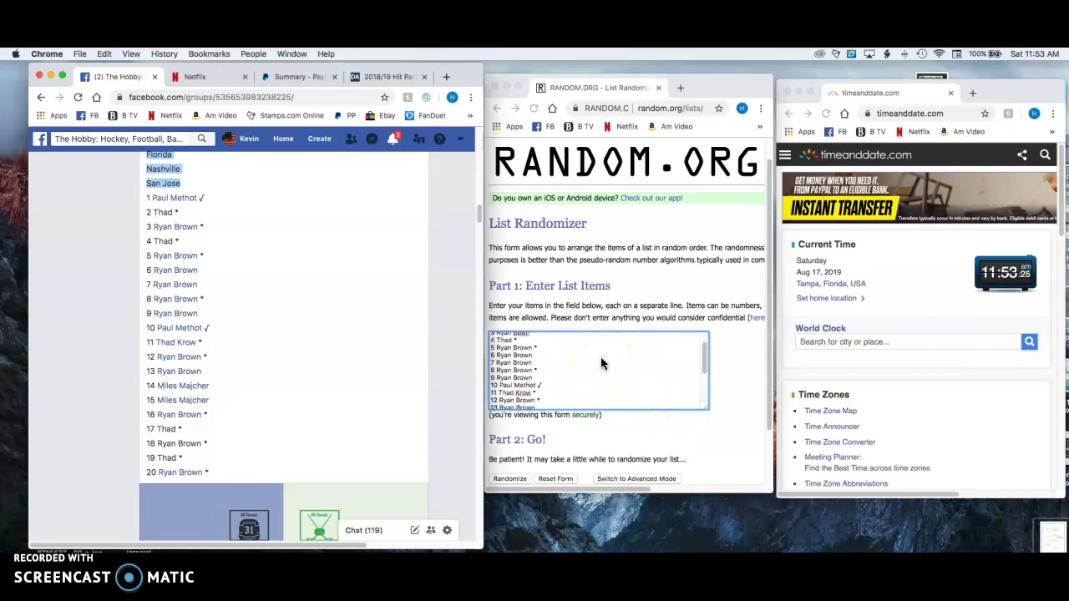
pyautogui.scroll(-4, 600, 359)
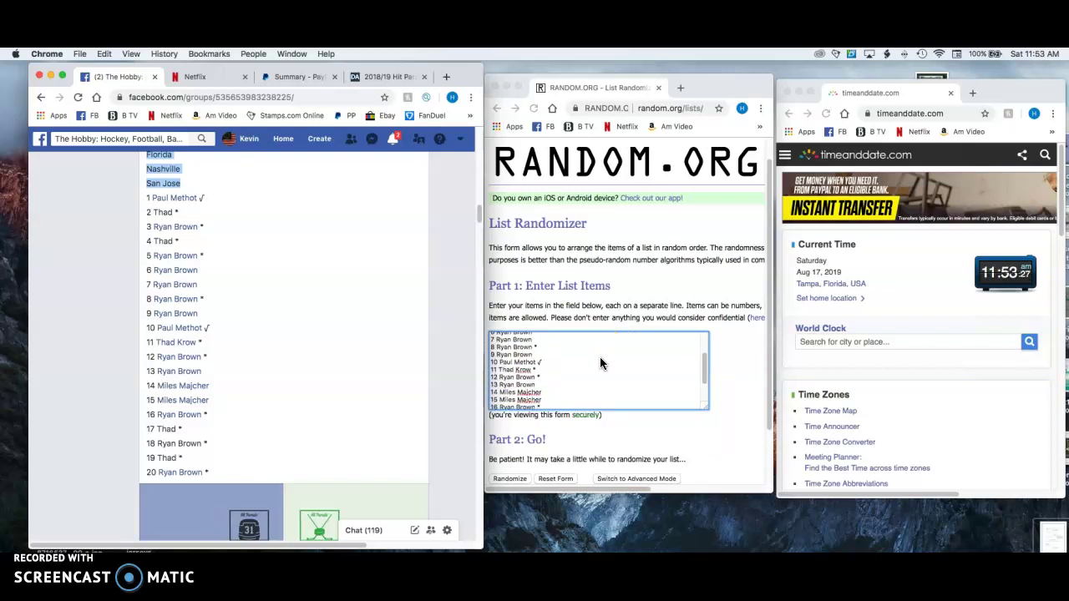
pyautogui.scroll(7, 599, 357)
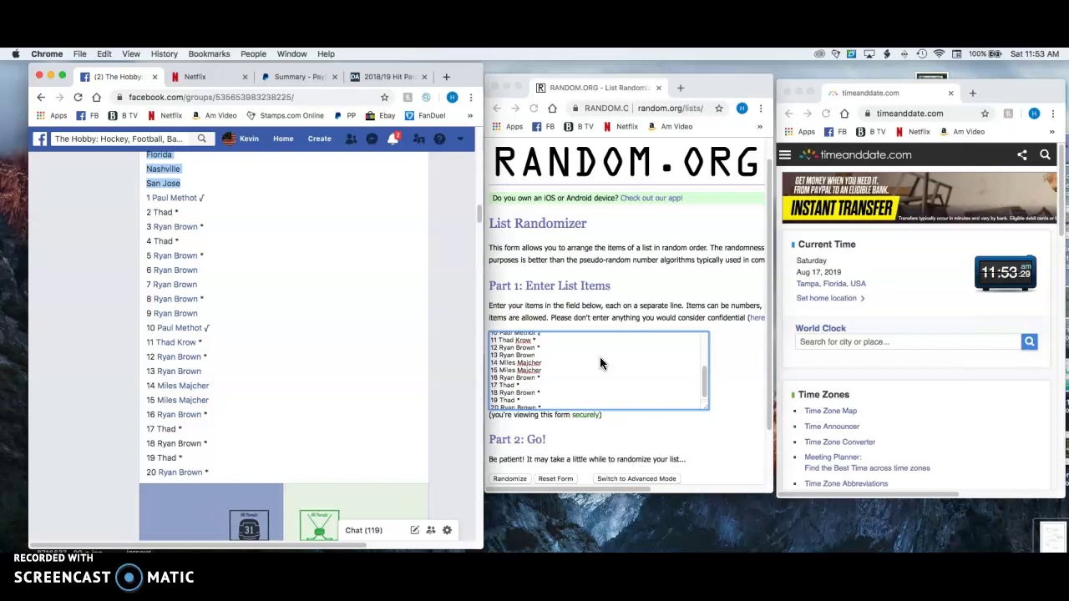
# Randomize the 20-entry list twice in Random.org's List Randomizer
pyautogui.click(584, 380)
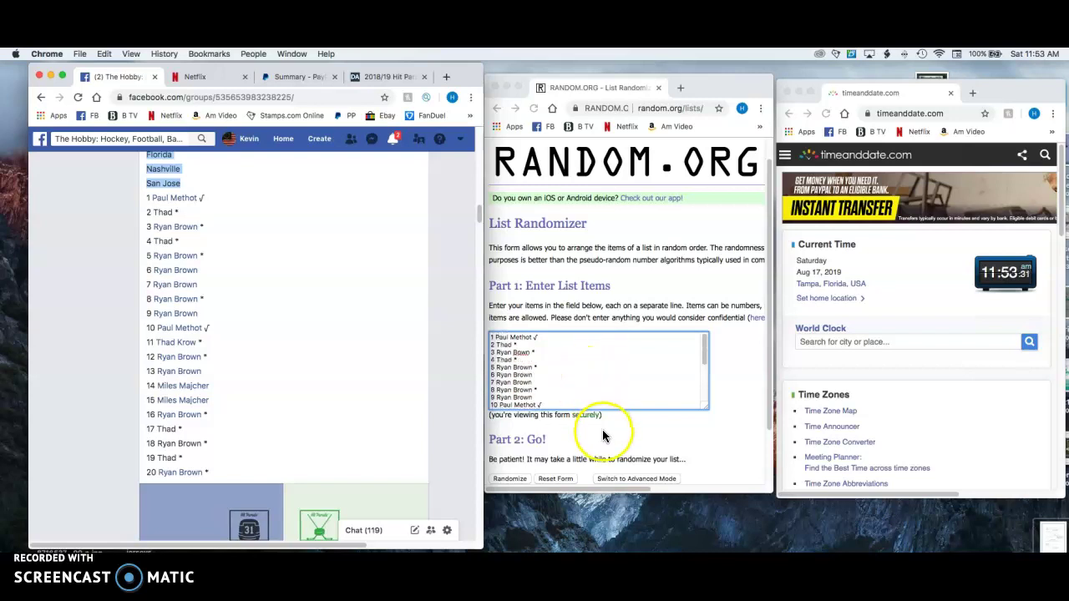
pyautogui.scroll(-2, 604, 436)
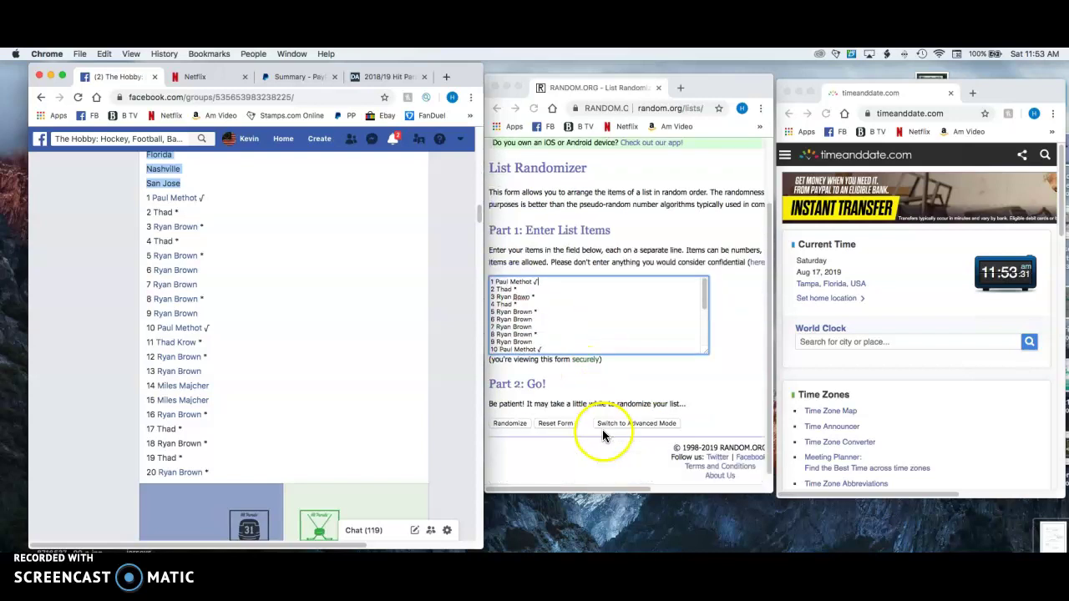
pyautogui.click(522, 412)
pyautogui.scroll(-4, 526, 413)
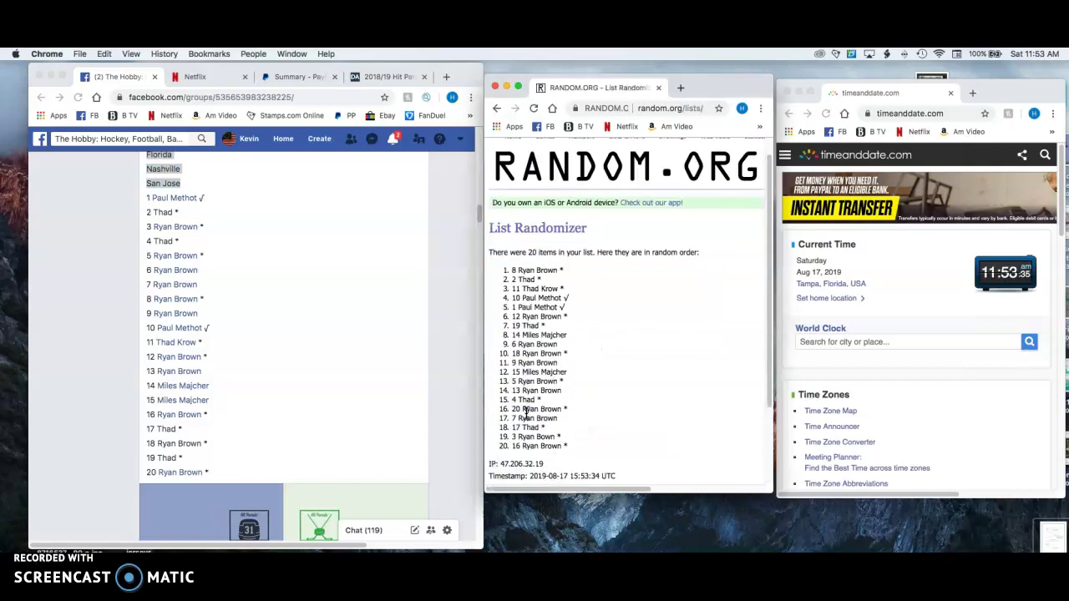
pyautogui.click(506, 414)
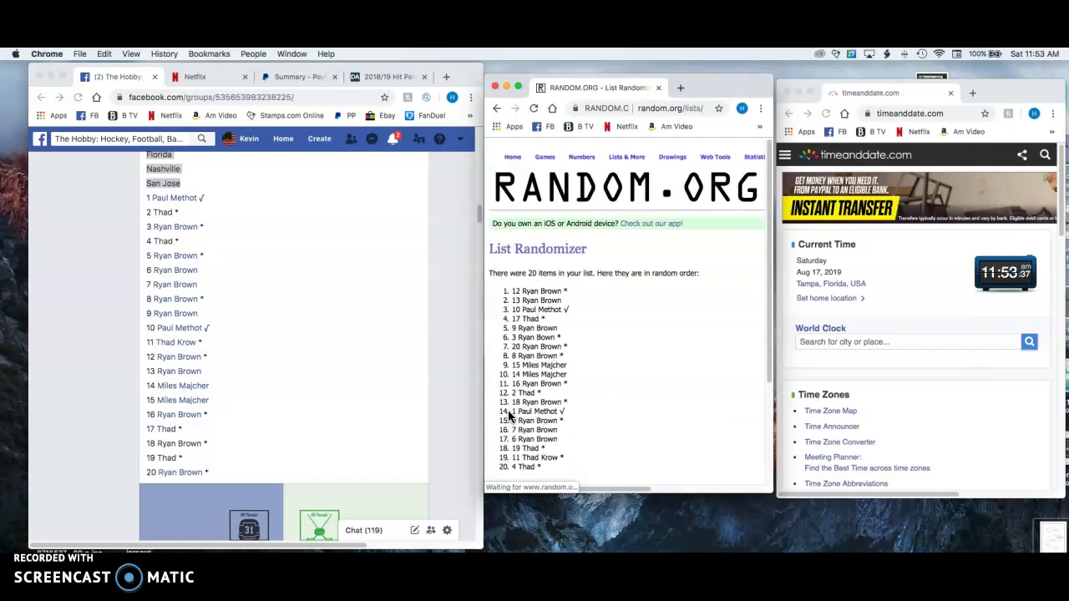
pyautogui.scroll(-5, 511, 416)
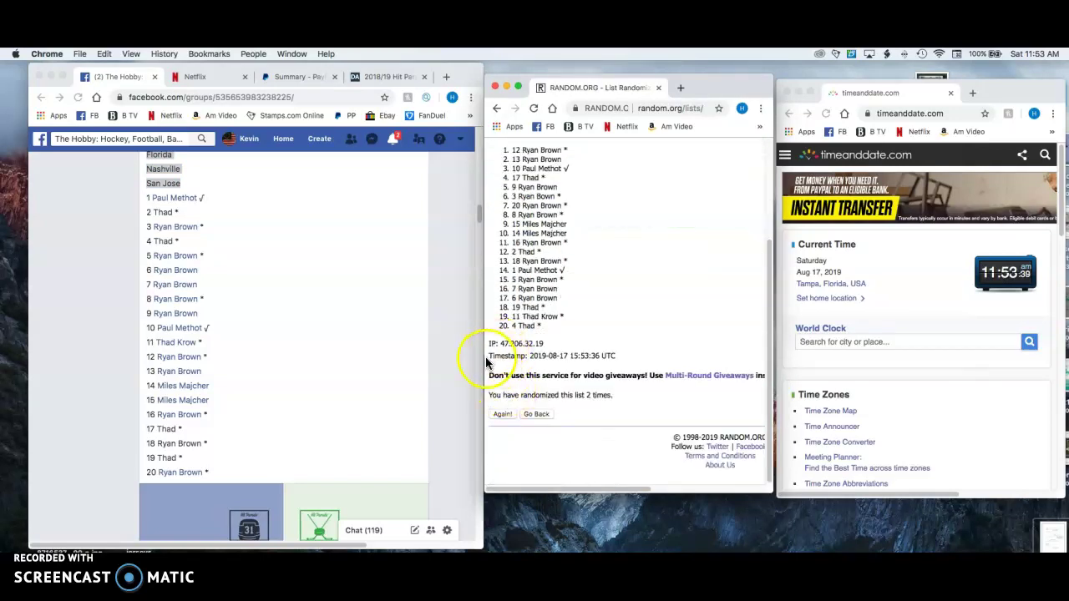
pyautogui.moveTo(490, 356); pyautogui.dragTo(630, 363)
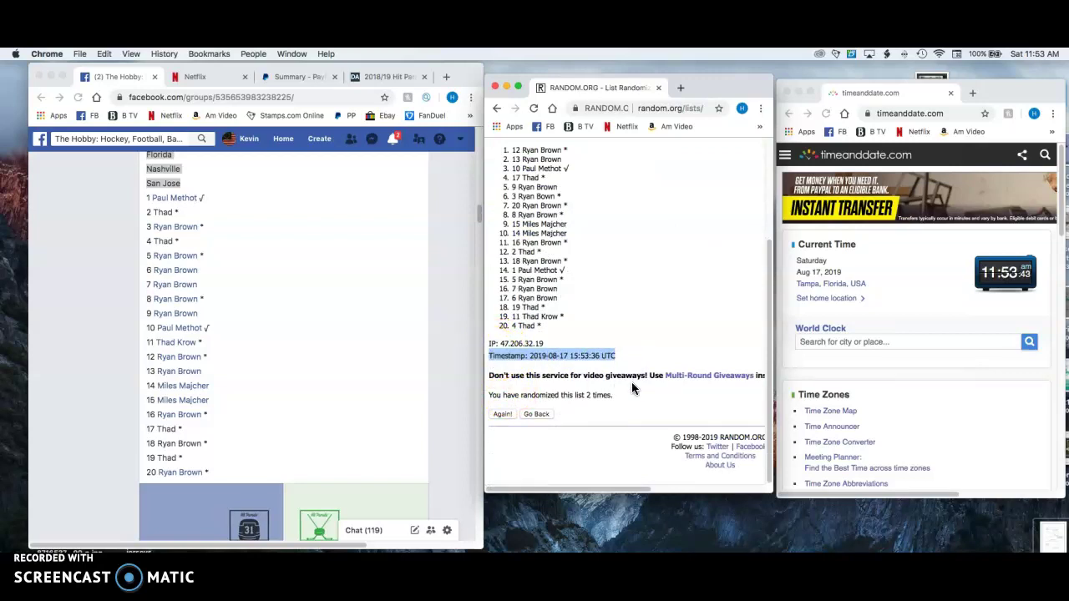
pyautogui.scroll(-6, 362, 395)
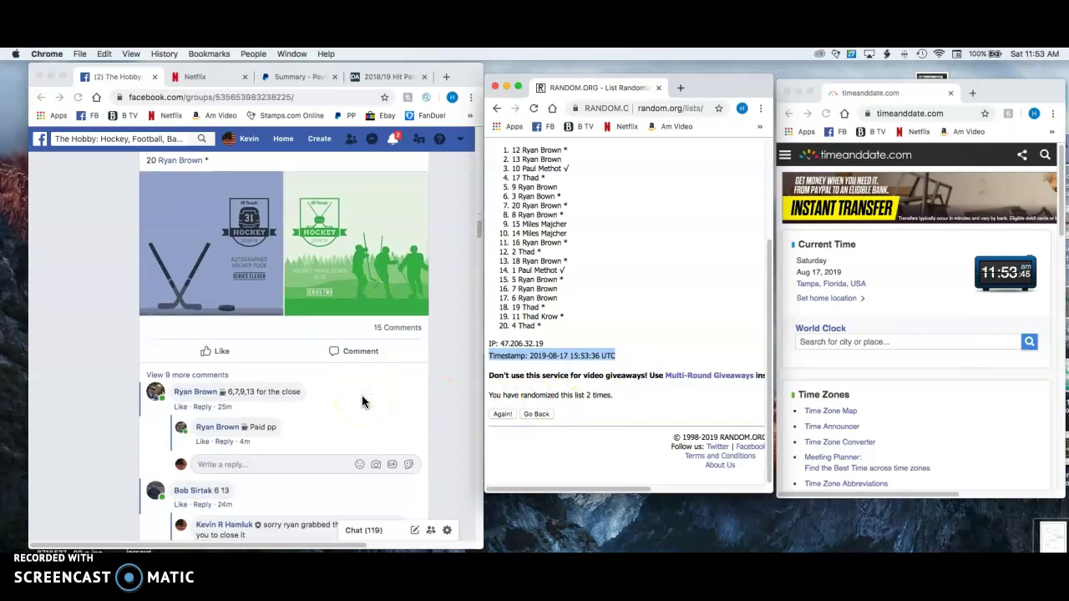
pyautogui.scroll(-3, 323, 430)
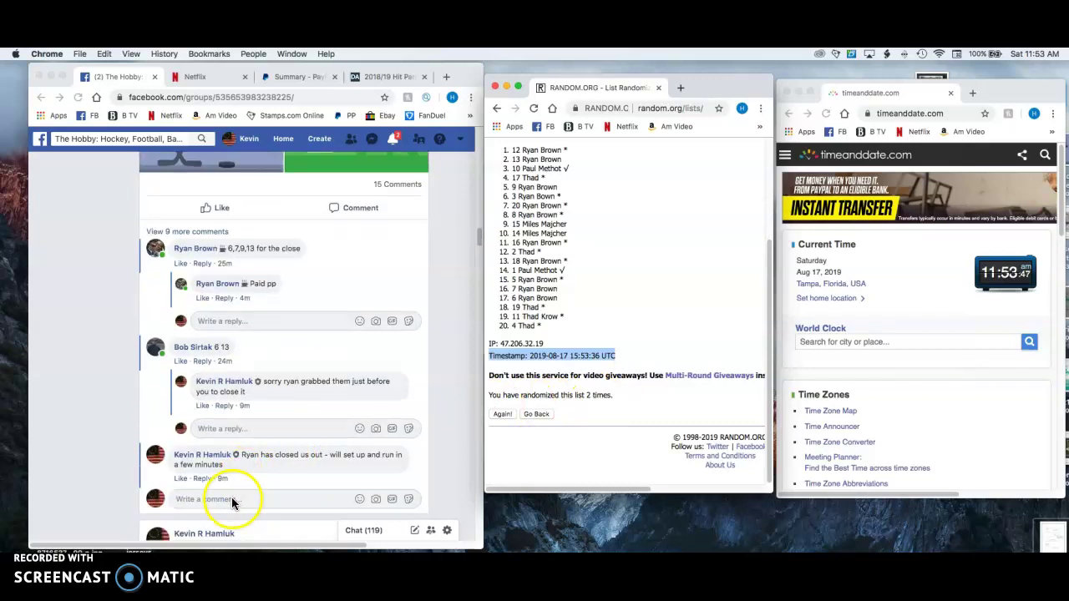
pyautogui.click(232, 499)
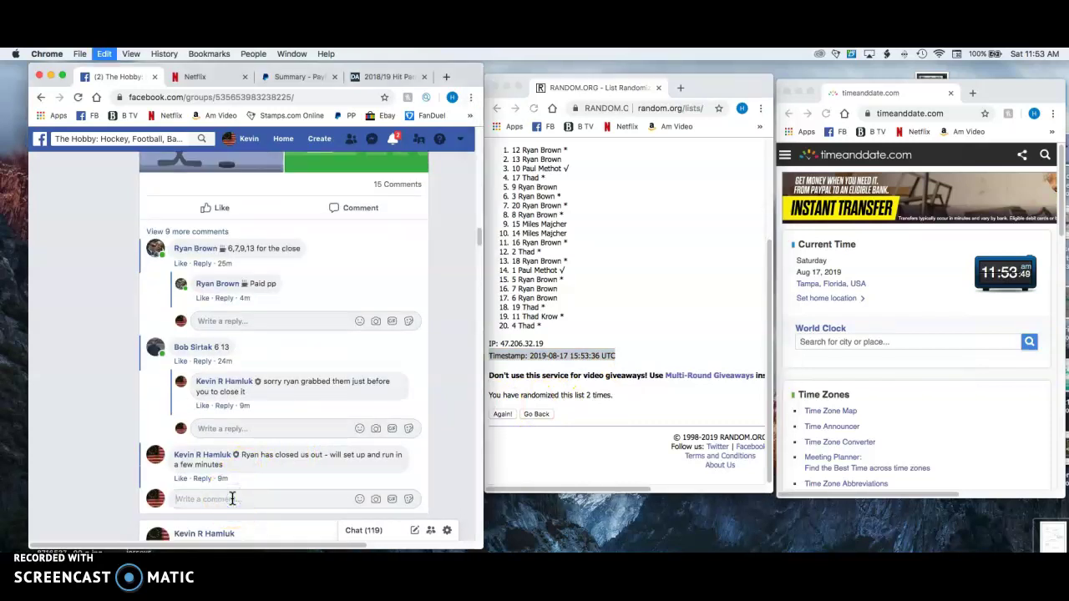
# Remove the team names that were mistakenly pasted into the comment box
pyautogui.press('super+v')
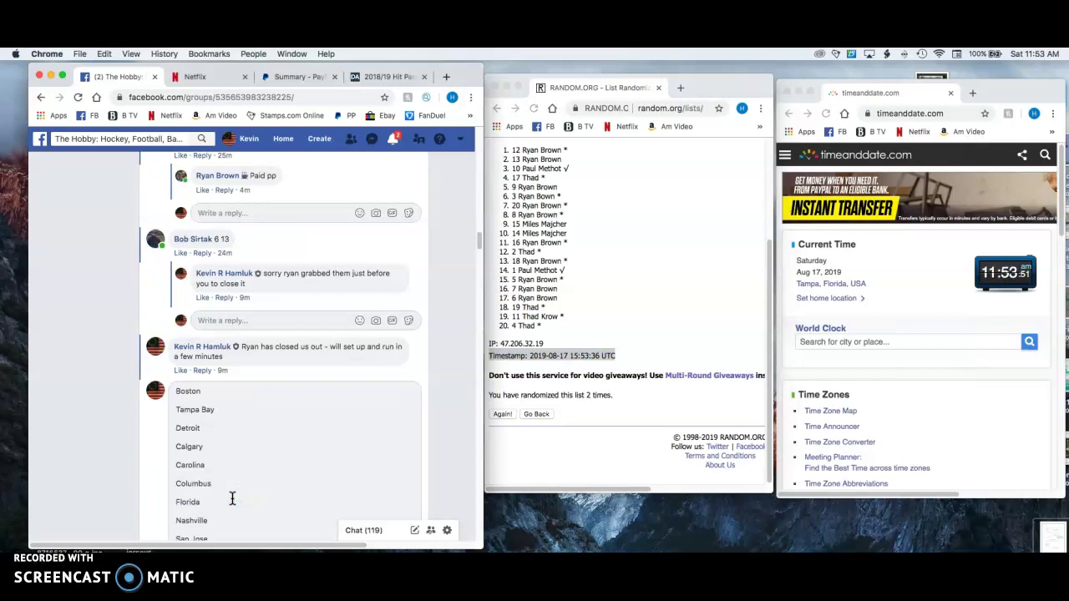
pyautogui.click(236, 494)
pyautogui.scroll(-1, 246, 476)
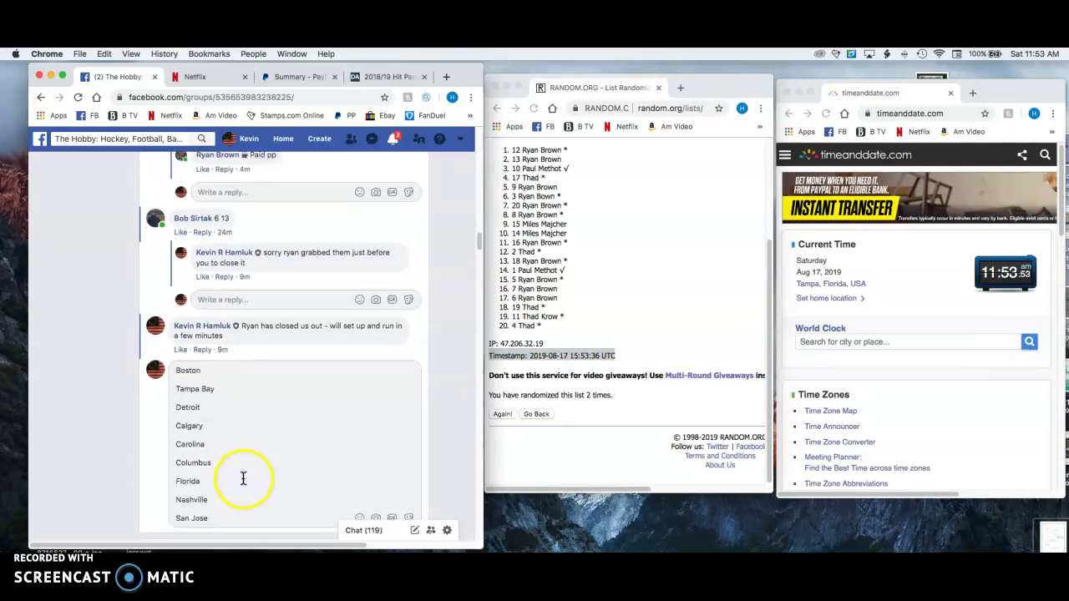
pyautogui.click(223, 517)
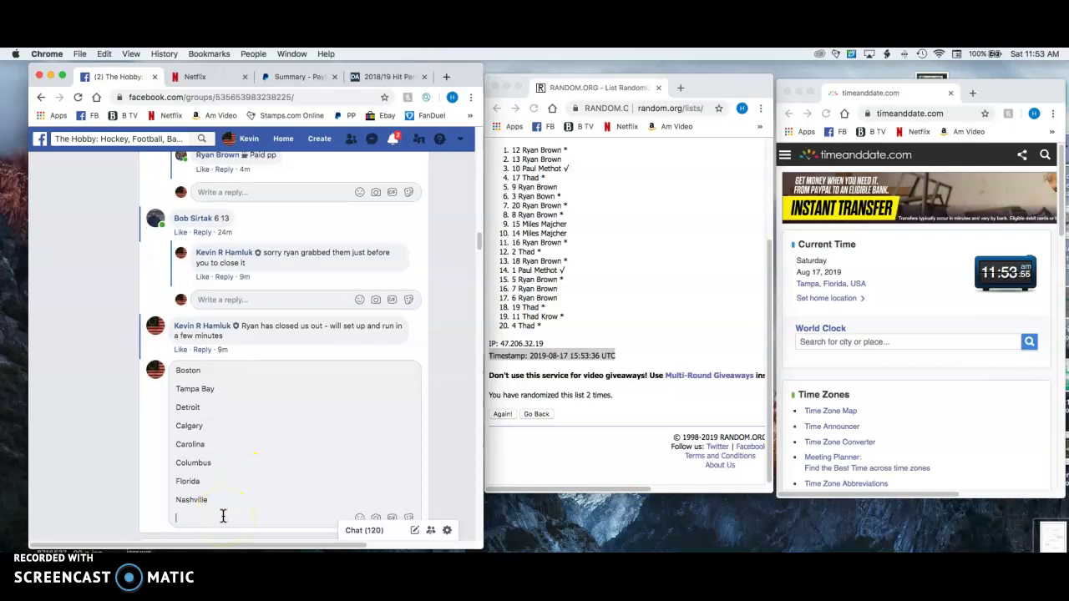
pyautogui.press('BackSpace')
pyautogui.press('BackSpace')
pyautogui.press('BackSpace')
pyautogui.press('BackSpace')
pyautogui.press('BackSpace')
pyautogui.press('BackSpace')
pyautogui.press('BackSpace')
pyautogui.press('BackSpace')
pyautogui.press('BackSpace')
pyautogui.press('BackSpace')
pyautogui.press('BackSpace')
pyautogui.press('BackSpace')
pyautogui.press('BackSpace')
pyautogui.press('BackSpace')
pyautogui.press('BackSpace')
pyautogui.press('BackSpace')
pyautogui.press('BackSpace')
pyautogui.press('BackSpace')
pyautogui.press('BackSpace')
pyautogui.press('BackSpace')
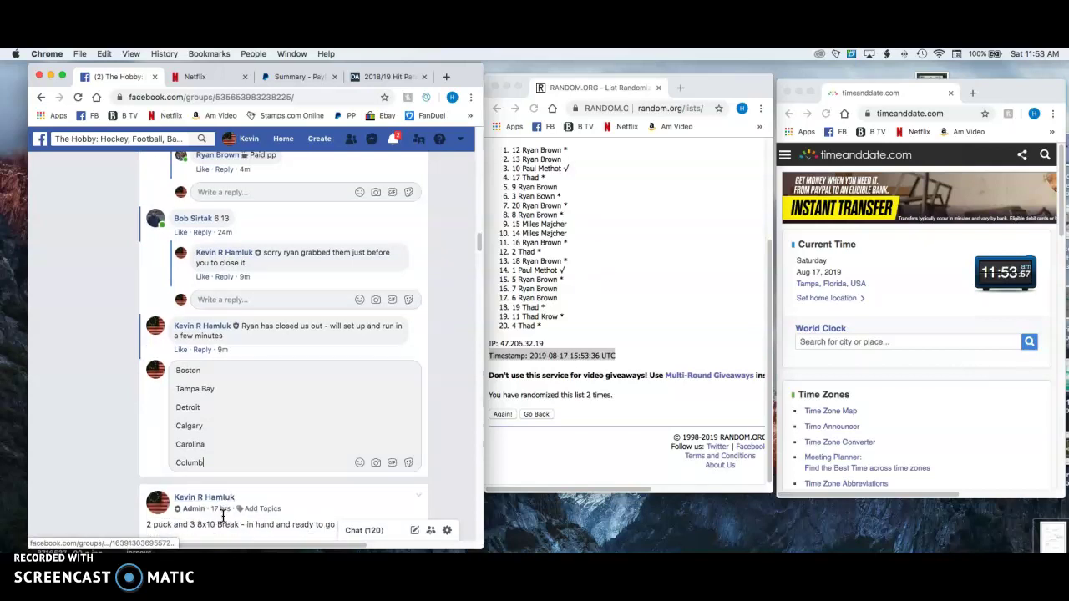
pyautogui.press('BackSpace')
pyautogui.press('BackSpace')
pyautogui.press('BackSpace')
pyautogui.press('BackSpace')
pyautogui.press('BackSpace')
pyautogui.press('BackSpace')
pyautogui.press('BackSpace')
pyautogui.press('BackSpace')
pyautogui.press('BackSpace')
pyautogui.press('BackSpace')
pyautogui.press('BackSpace')
pyautogui.press('BackSpace')
pyautogui.press('BackSpace')
pyautogui.press('BackSpace')
pyautogui.press('BackSpace')
pyautogui.press('BackSpace')
pyautogui.press('BackSpace')
pyautogui.press('BackSpace')
pyautogui.press('BackSpace')
pyautogui.press('BackSpace')
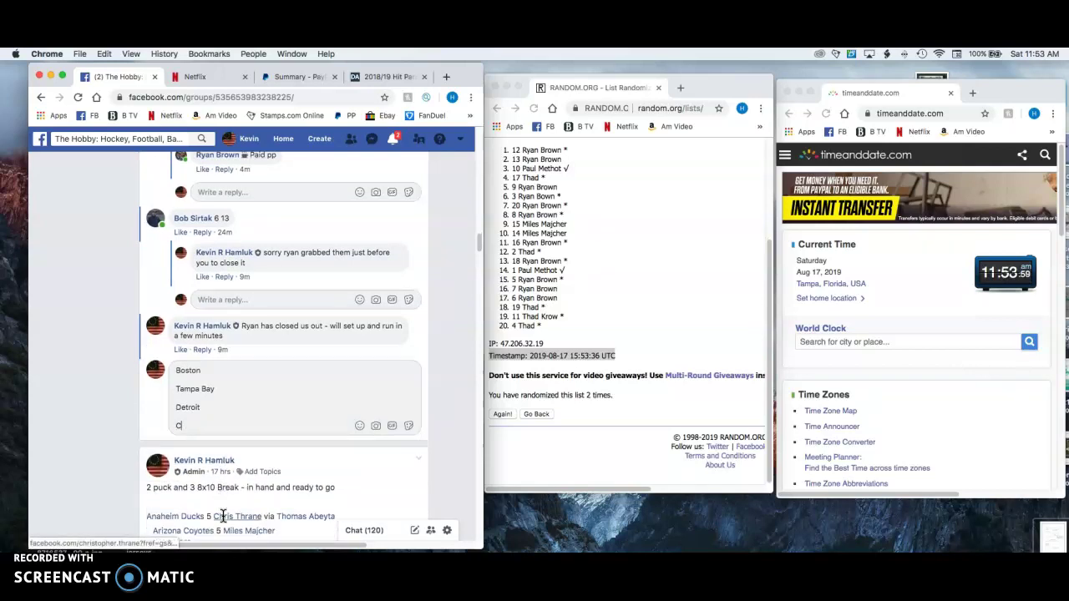
pyautogui.press('BackSpace')
pyautogui.press('BackSpace')
pyautogui.press('BackSpace')
pyautogui.press('BackSpace')
pyautogui.press('BackSpace')
pyautogui.press('BackSpace')
pyautogui.press('BackSpace')
pyautogui.press('BackSpace')
pyautogui.press('BackSpace')
pyautogui.press('BackSpace')
pyautogui.press('BackSpace')
pyautogui.press('BackSpace')
pyautogui.press('BackSpace')
pyautogui.press('BackSpace')
pyautogui.press('BackSpace')
pyautogui.press('BackSpace')
pyautogui.press('BackSpace')
pyautogui.press('BackSpace')
pyautogui.press('BackSpace')
pyautogui.press('BackSpace')
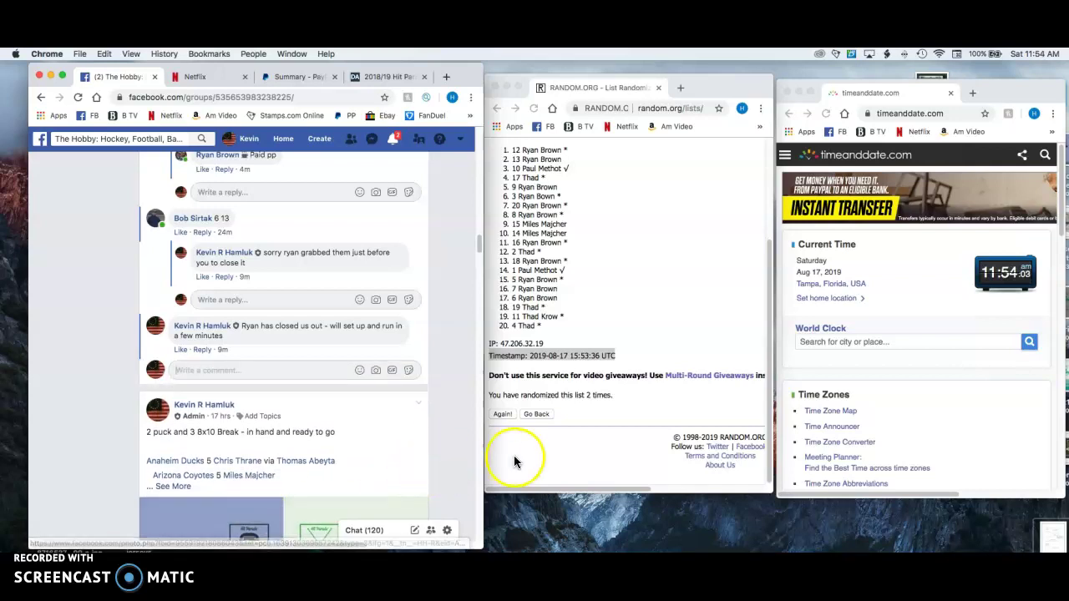
pyautogui.click(660, 295)
pyautogui.tripleClick(660, 295)
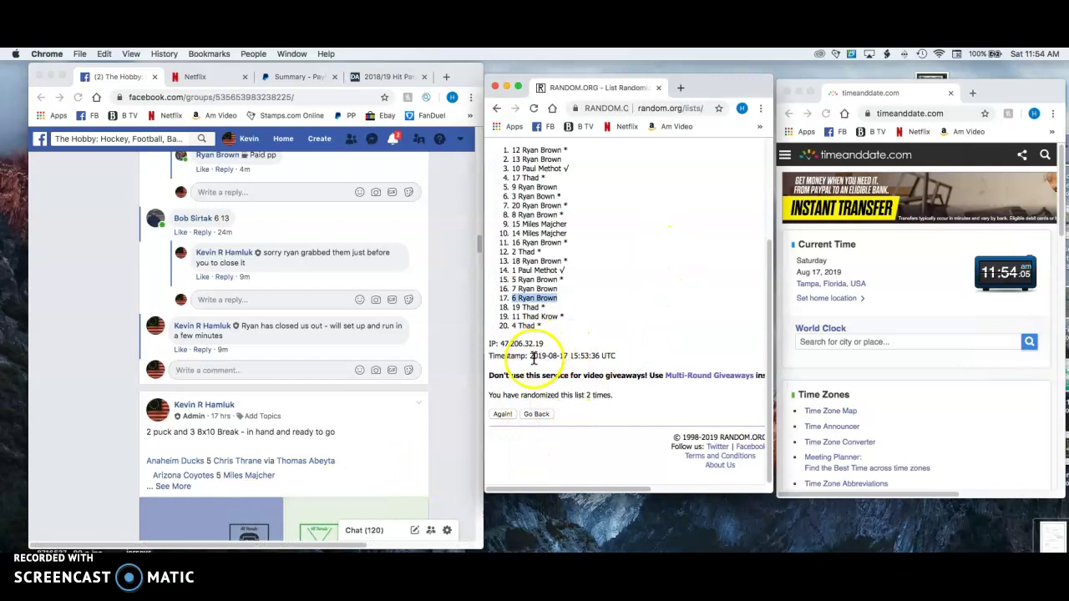
pyautogui.moveTo(488, 357); pyautogui.dragTo(615, 356)
pyautogui.press('super+c')
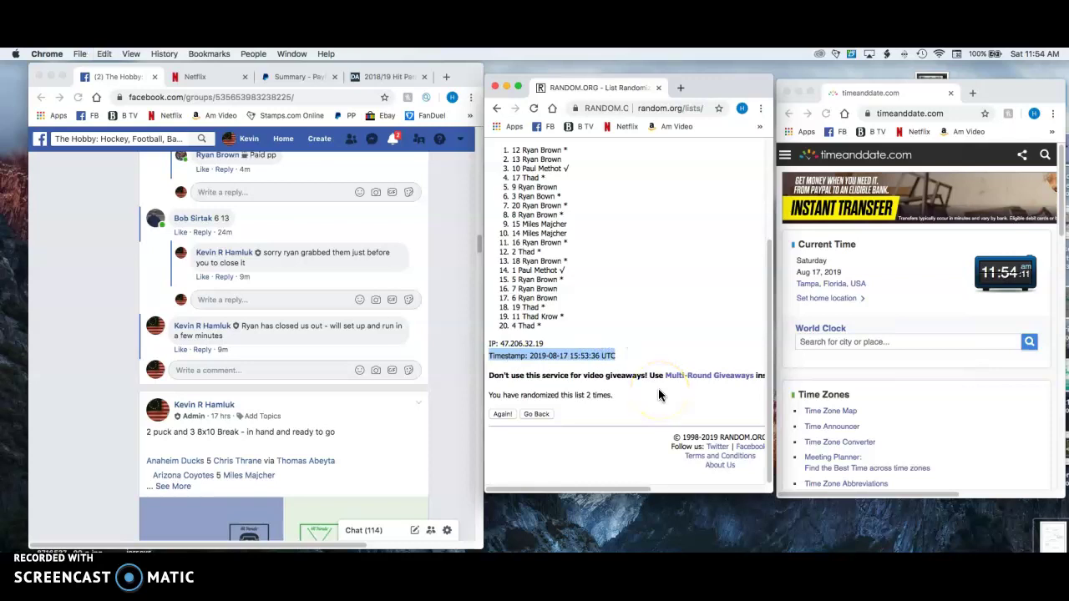
pyautogui.click(271, 372)
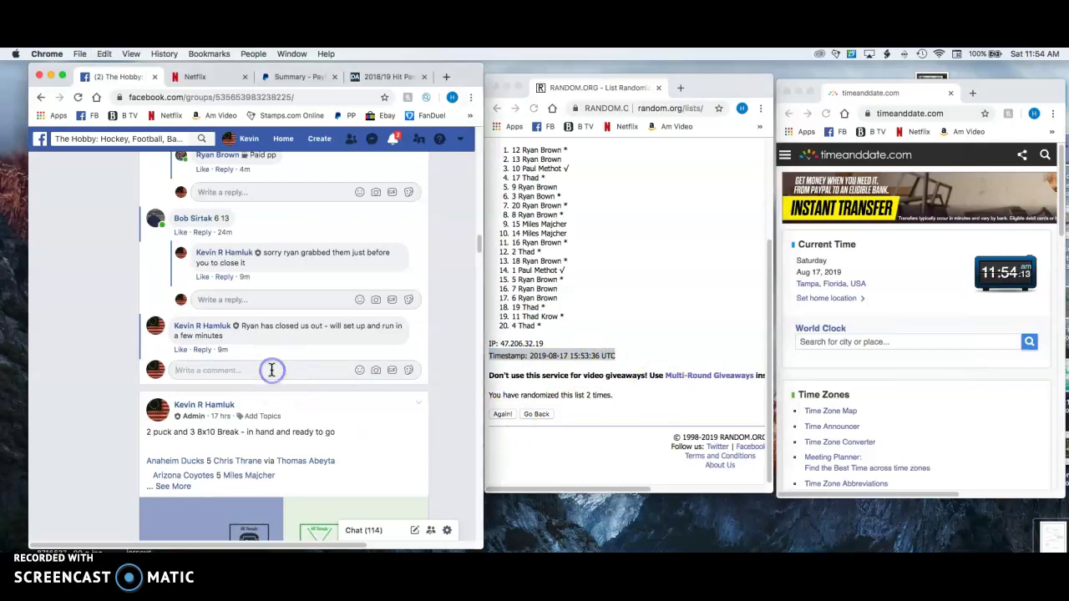
pyautogui.press('super+v')
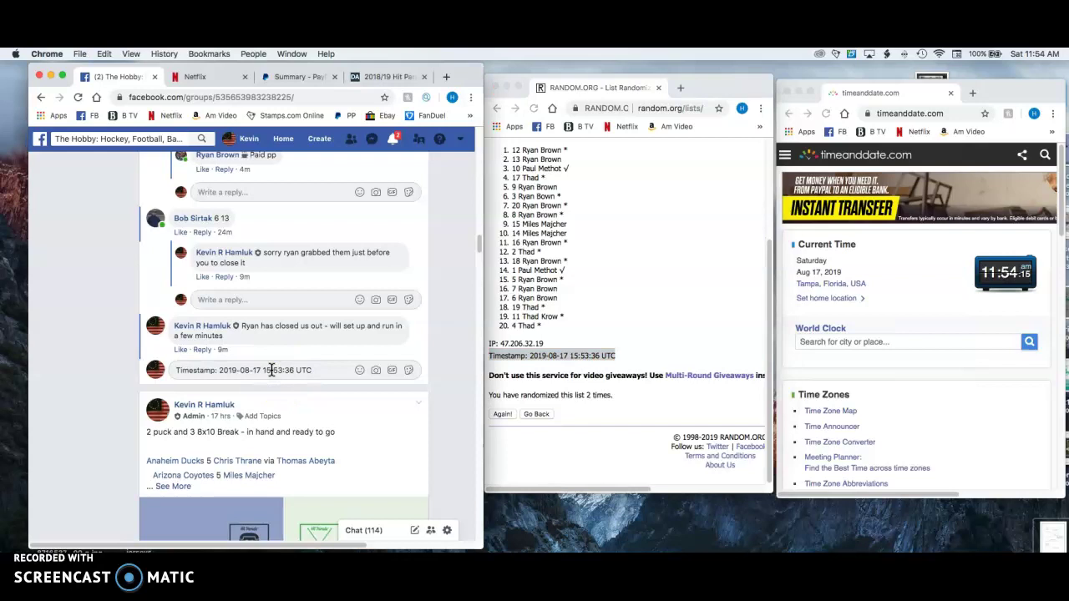
pyautogui.press('Return')
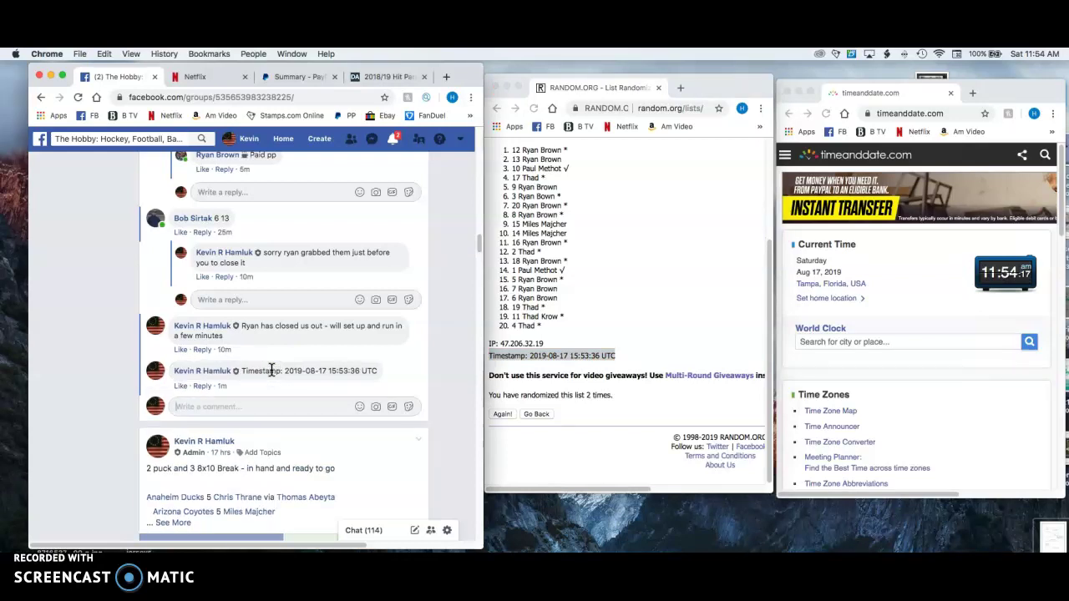
pyautogui.click(596, 332)
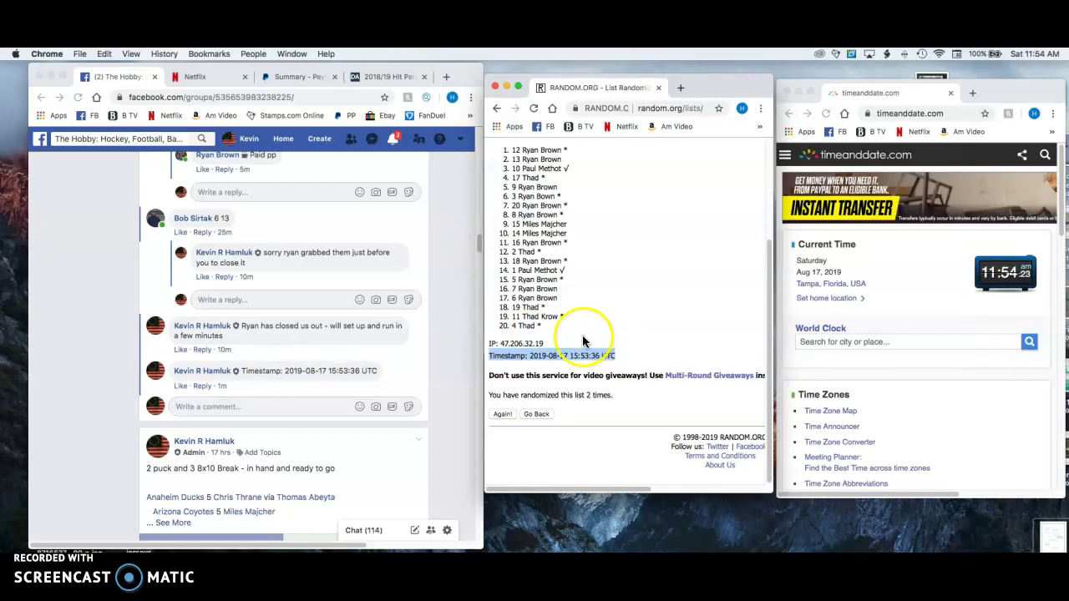
pyautogui.click(604, 325)
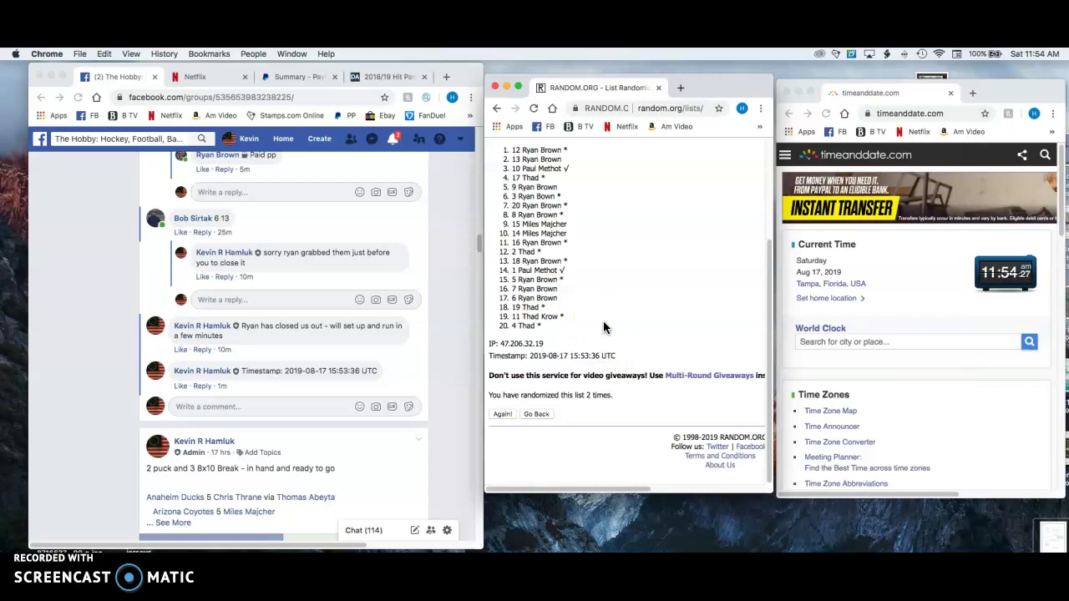
pyautogui.click(611, 322)
pyautogui.click(589, 384)
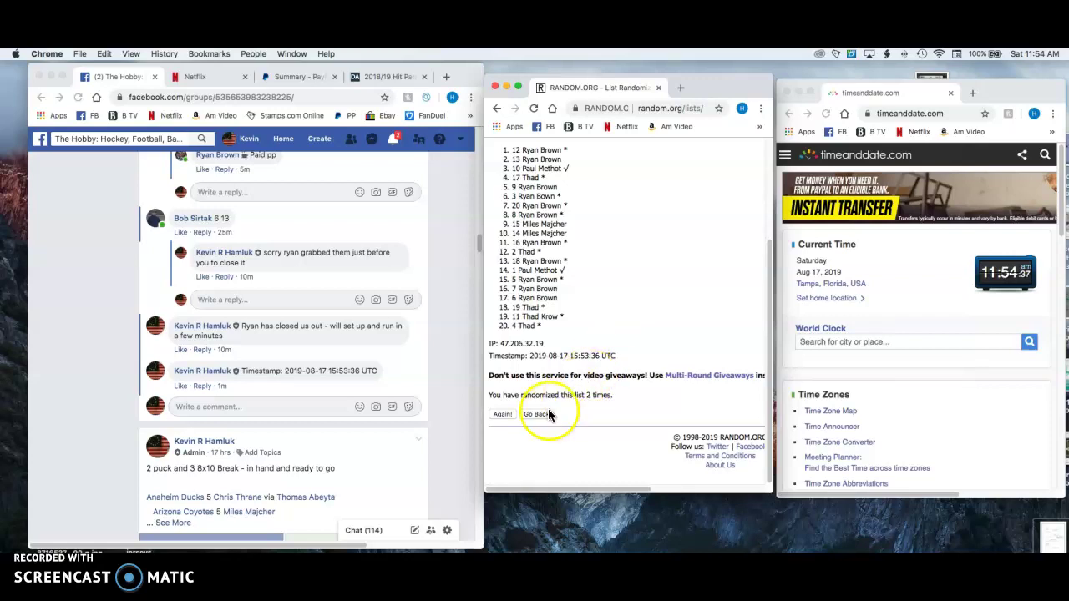
pyautogui.moveTo(588, 389); pyautogui.dragTo(653, 409)
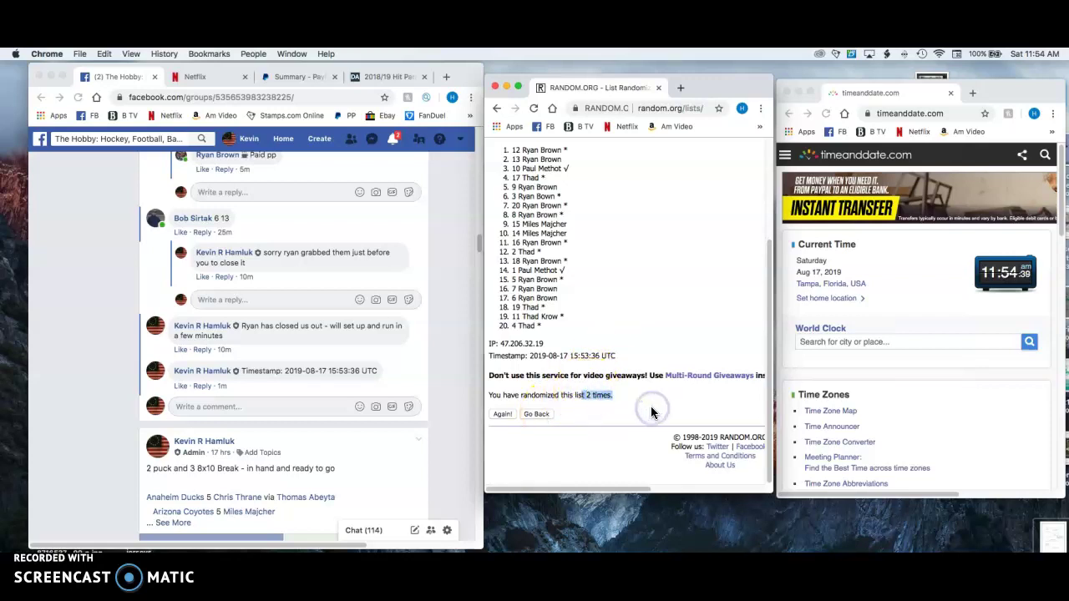
pyautogui.click(676, 276)
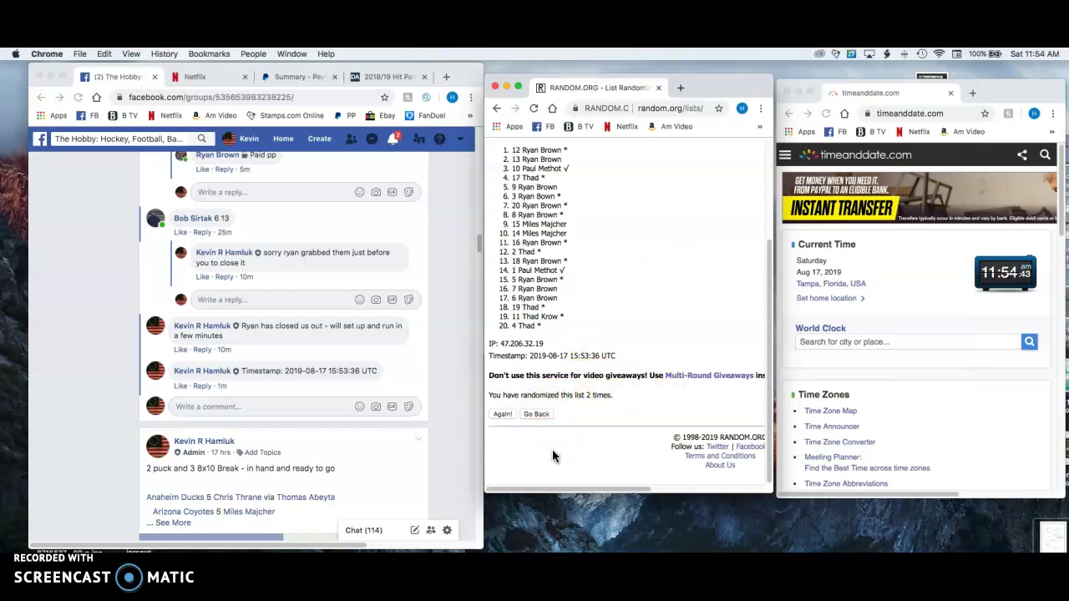
pyautogui.click(502, 416)
# Reshuffle the 20-item list a third time and copy the new top nine names
pyautogui.click(502, 415)
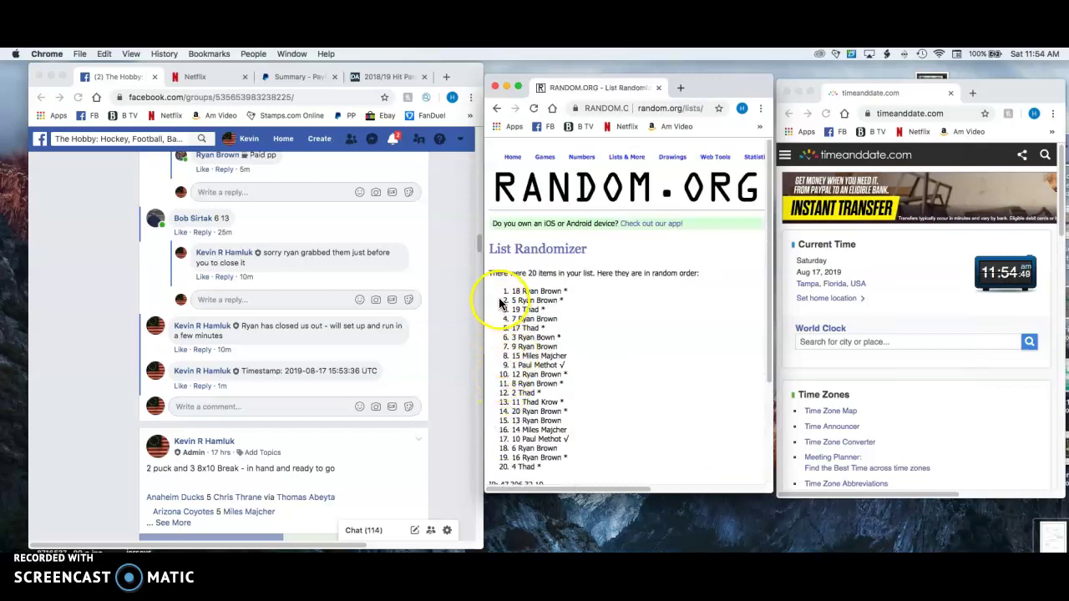
pyautogui.moveTo(498, 292); pyautogui.dragTo(569, 369)
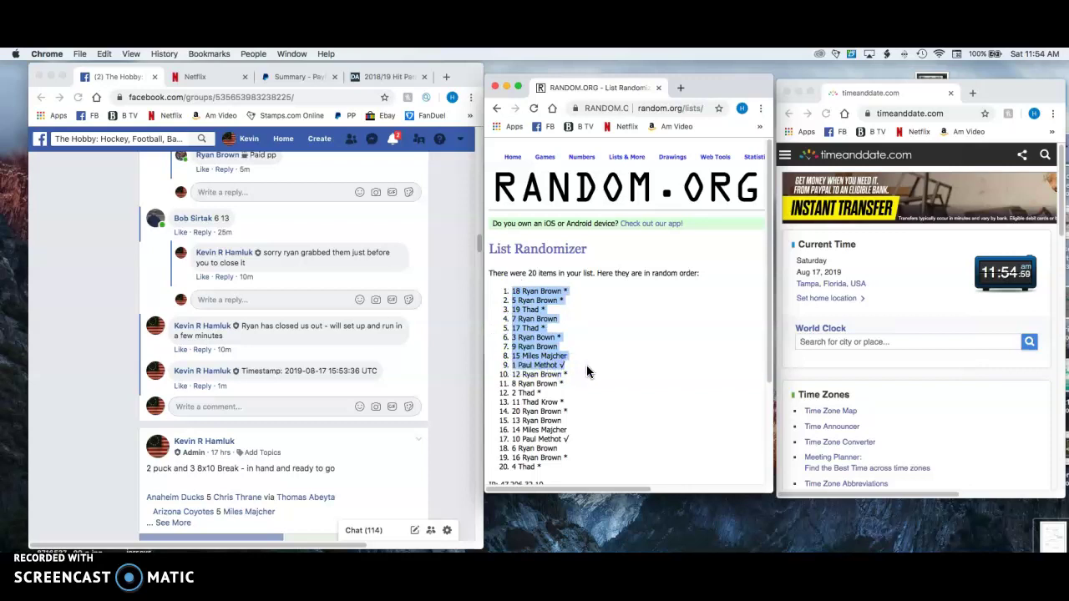
pyautogui.click(584, 508)
# Paste the nine randomized names into A1:A9 beside the teams
pyautogui.click(740, 543)
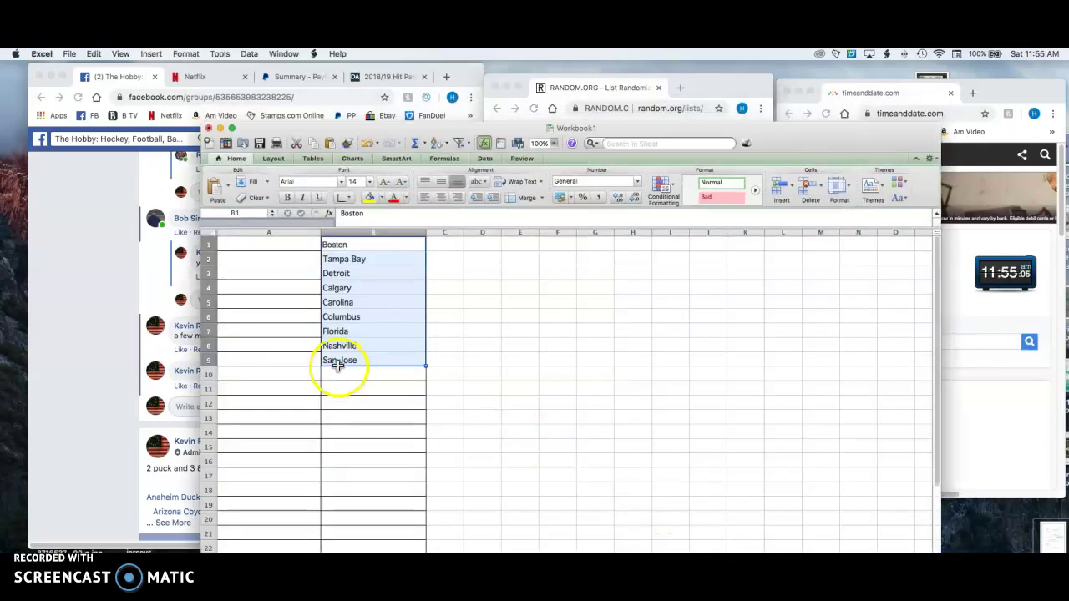
pyautogui.click(283, 247)
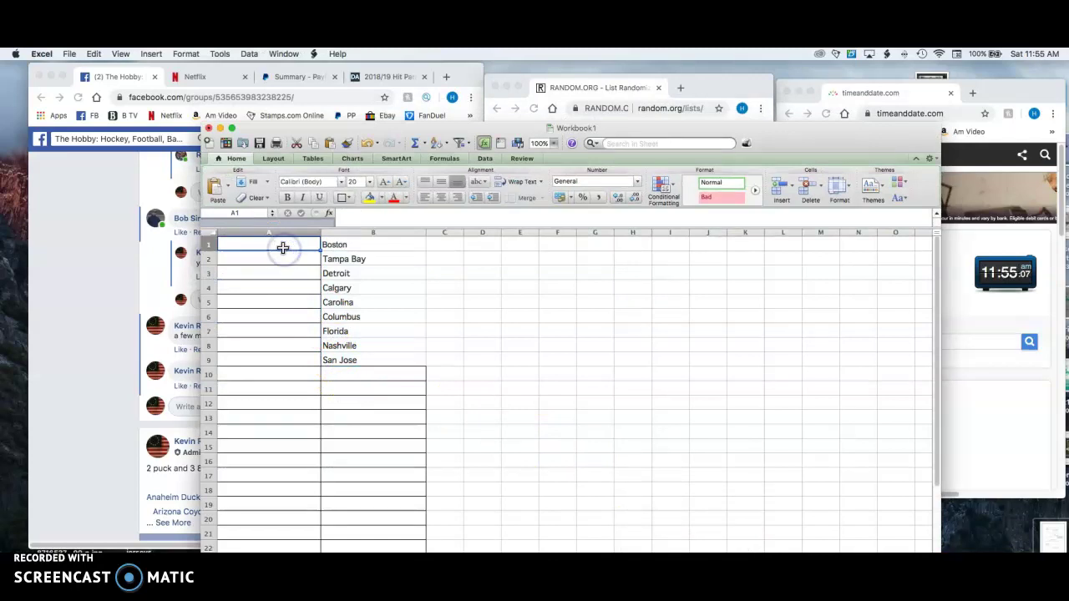
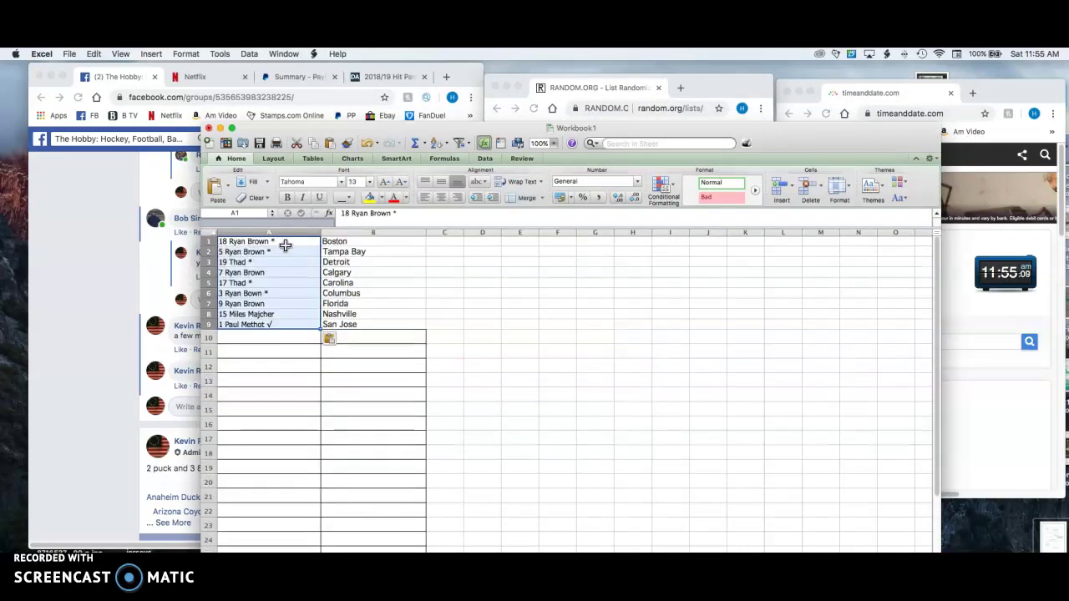
# Set columns A and B to font size 20 and return to cell A1
pyautogui.moveTo(285, 233); pyautogui.dragTo(334, 235)
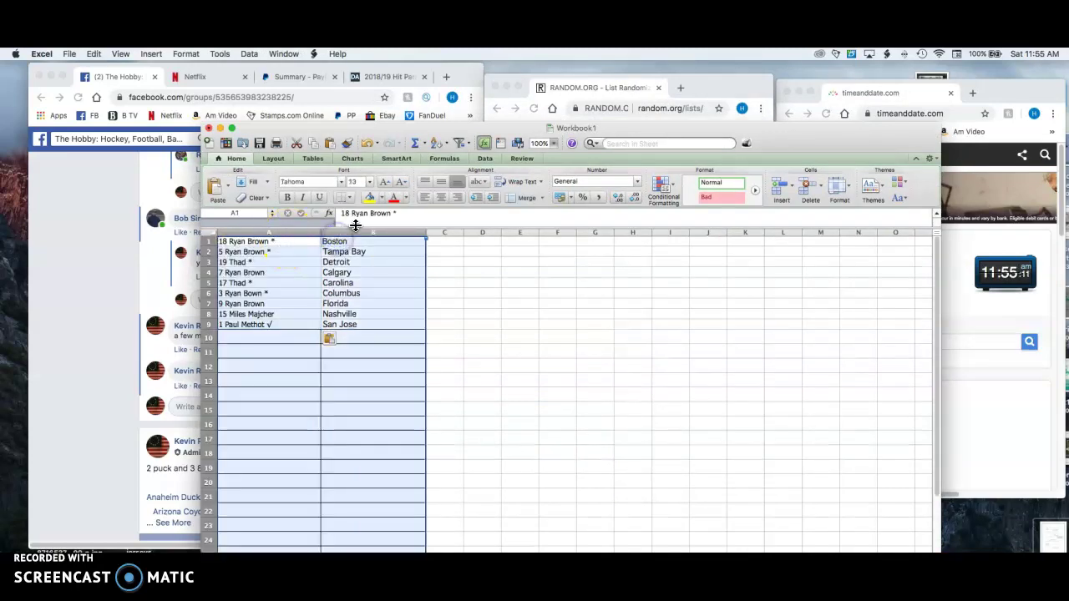
pyautogui.click(370, 182)
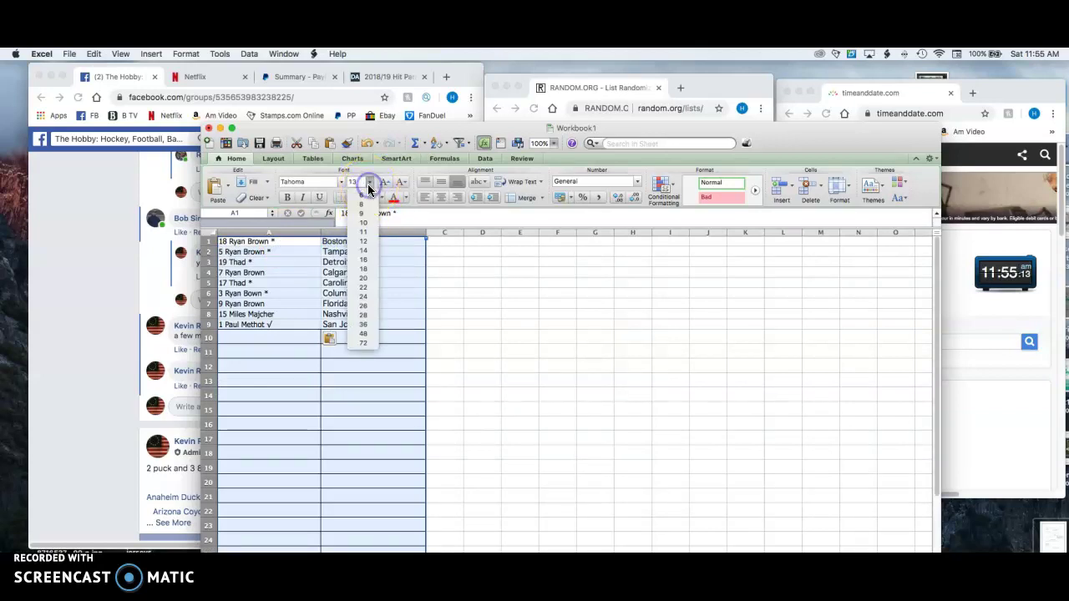
pyautogui.click(360, 278)
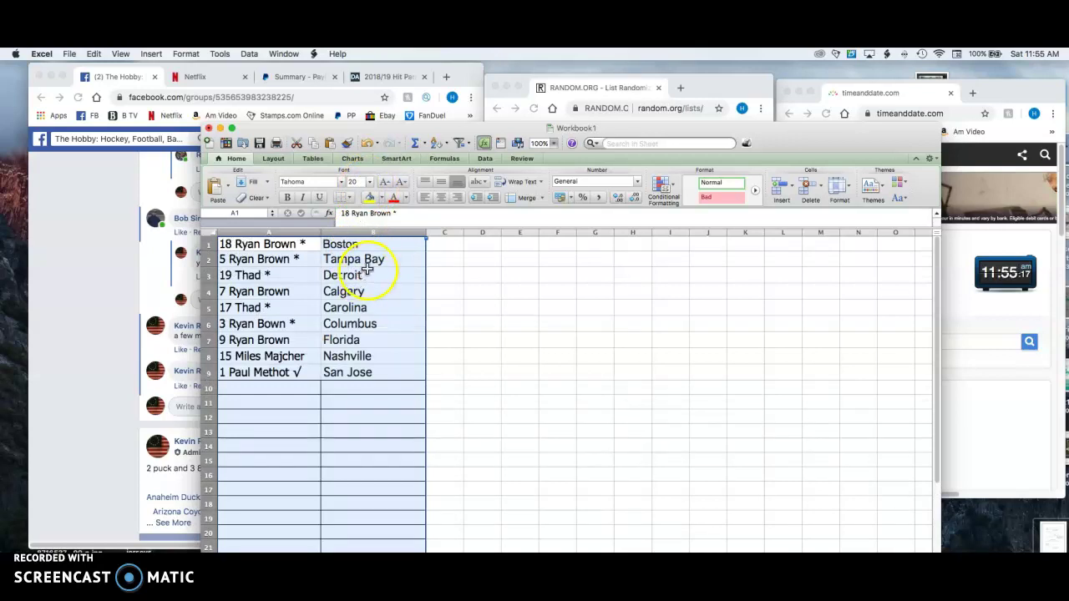
pyautogui.click(380, 242)
pyautogui.click(285, 245)
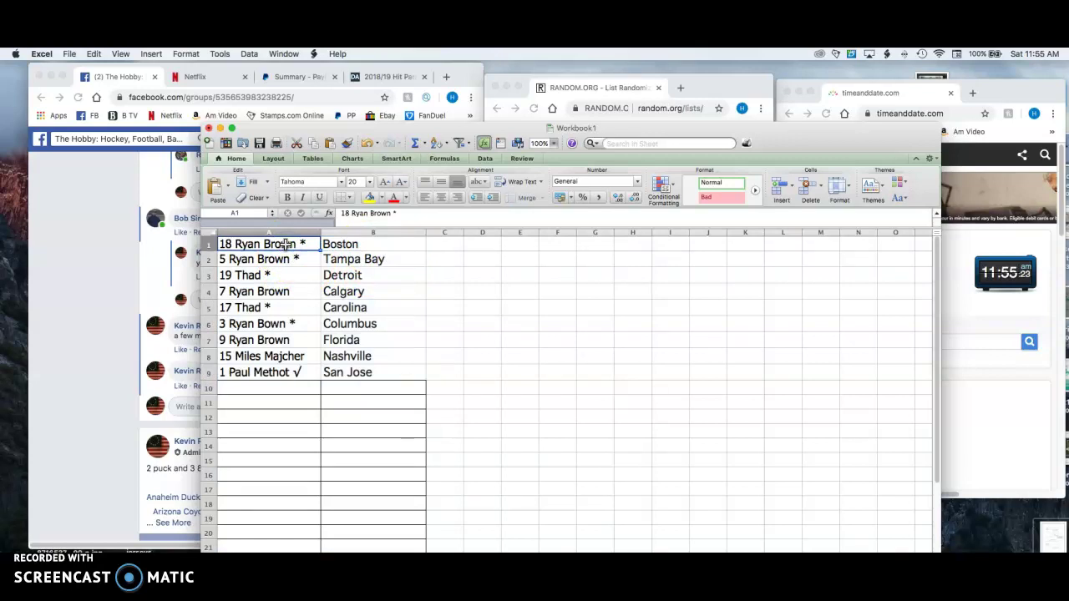
pyautogui.press('Down')
pyautogui.press('Down')
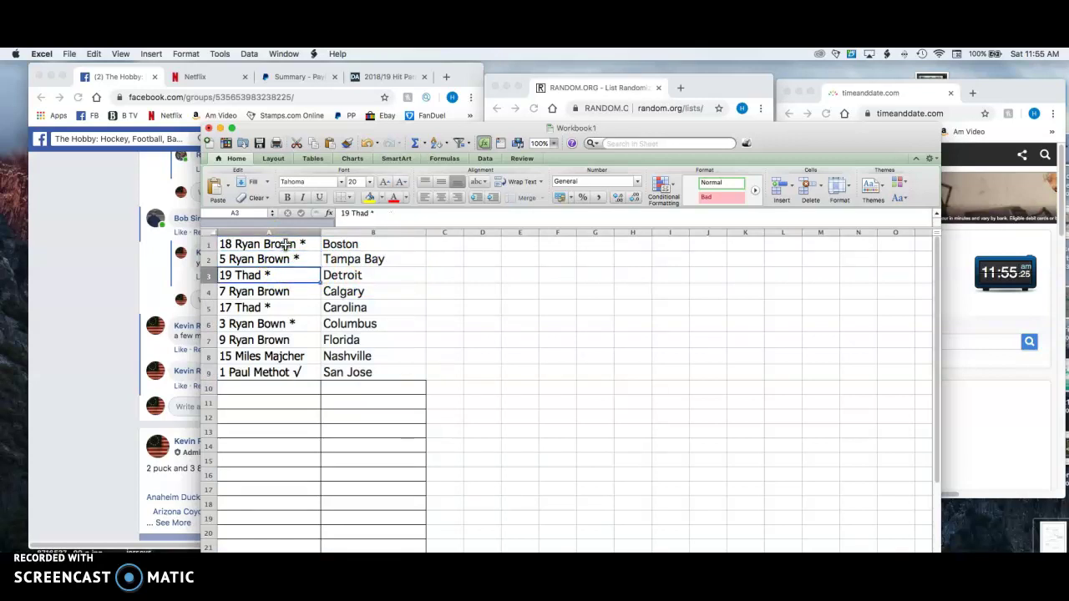
pyautogui.press('Down')
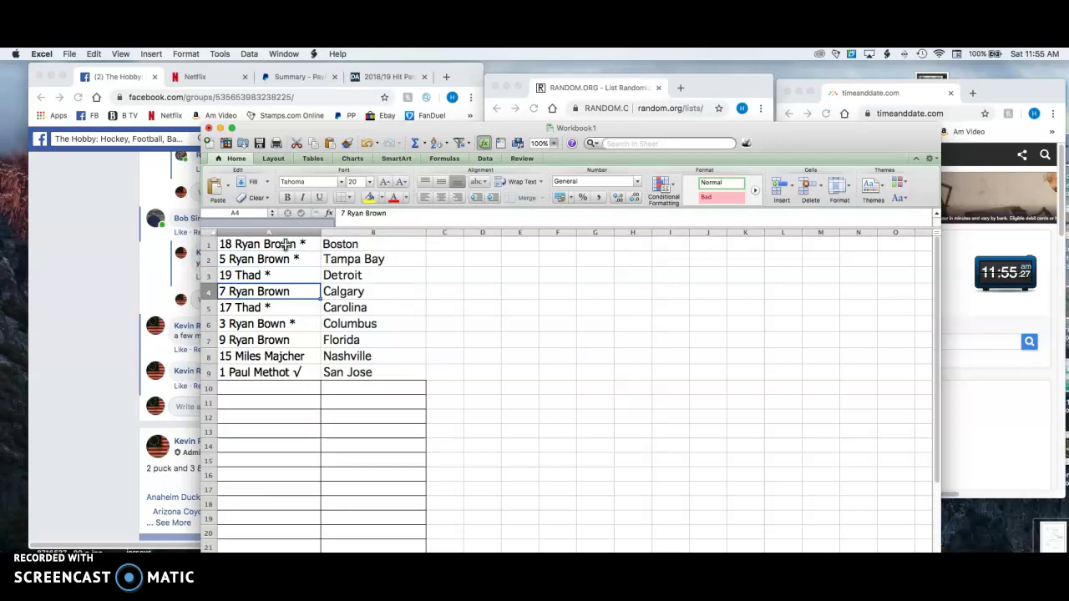
pyautogui.press('Down')
pyautogui.press('Down')
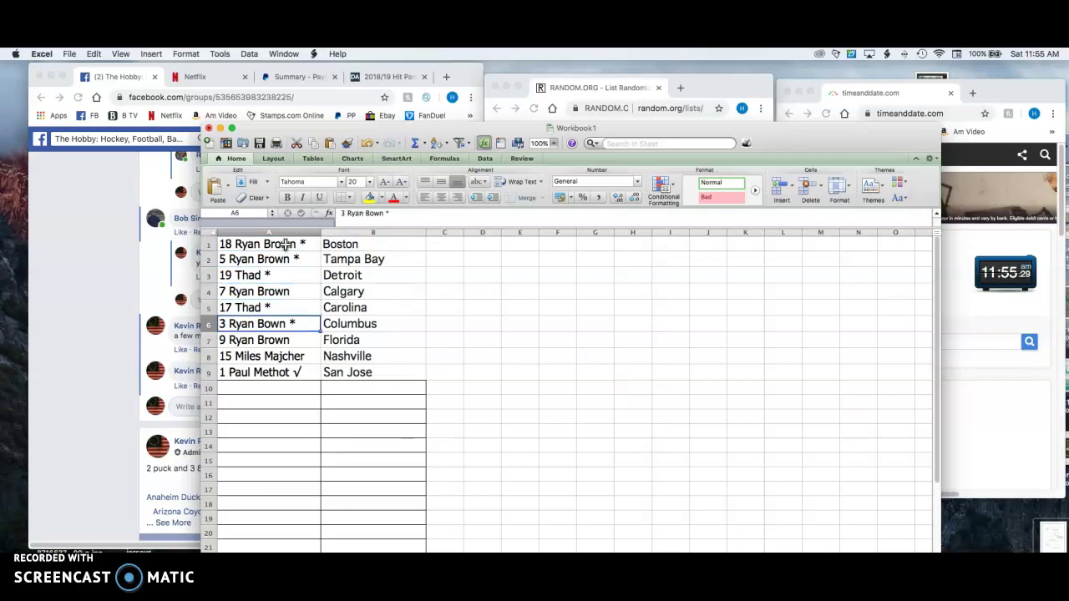
pyautogui.press('Down')
pyautogui.press('Down')
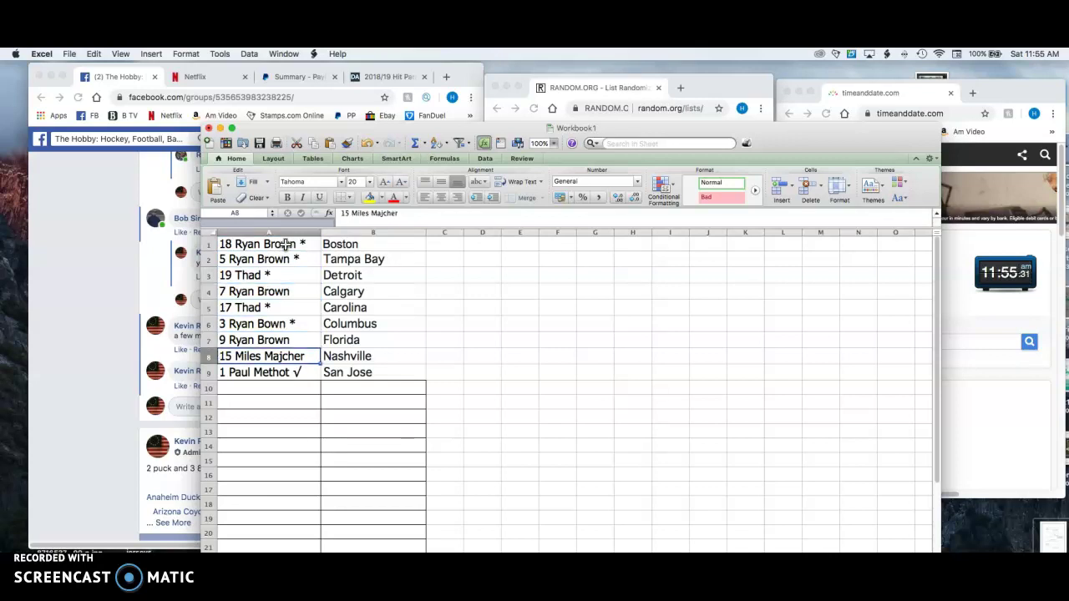
pyautogui.press('Down')
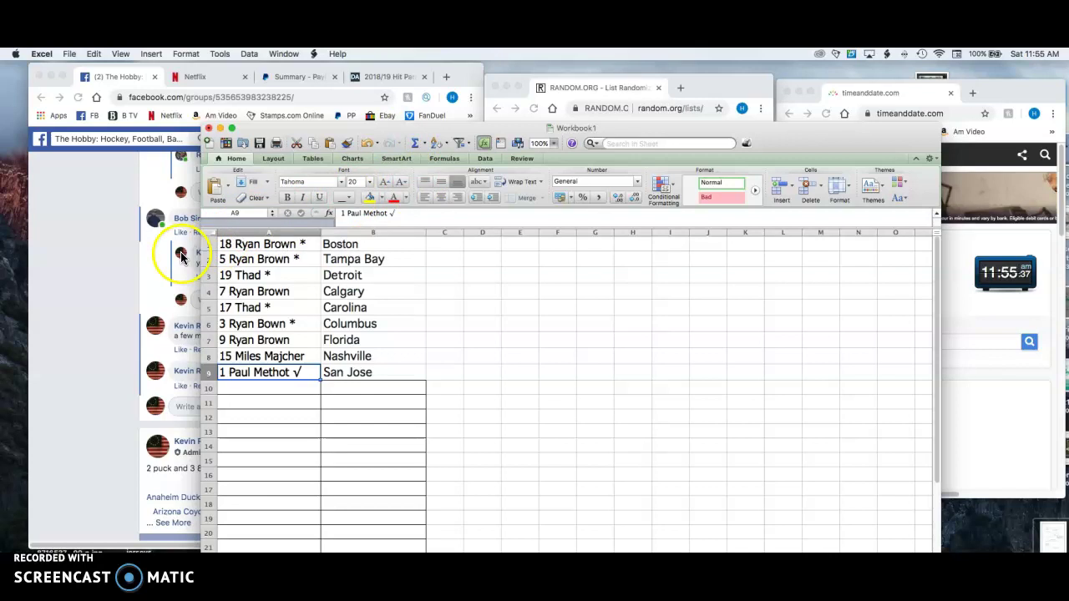
pyautogui.click(112, 286)
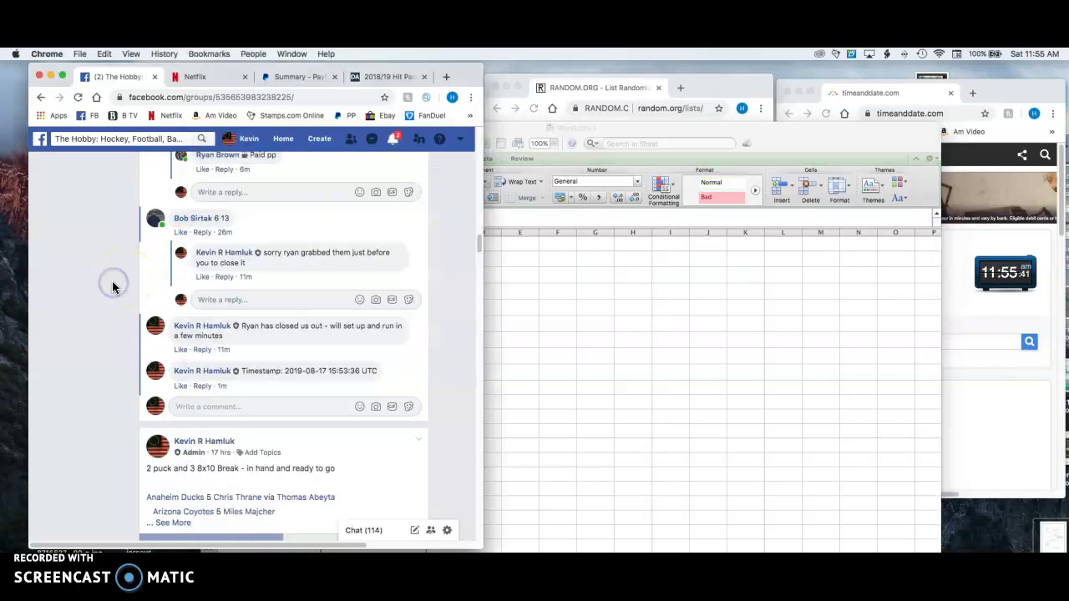
pyautogui.click(502, 360)
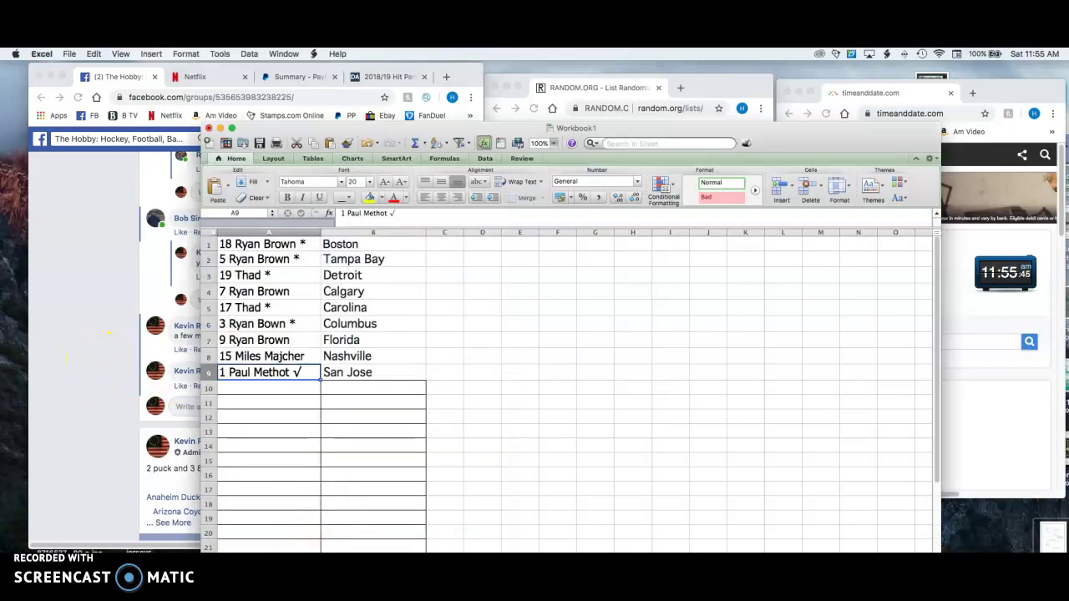